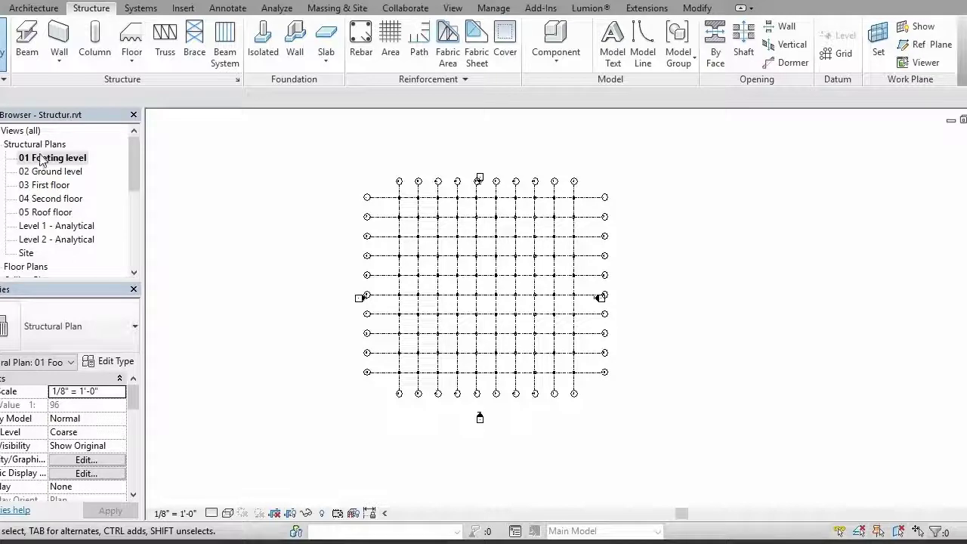
Step: Open the 01 Footing level floor plan and zoom around the column grid
left_click(49, 199)
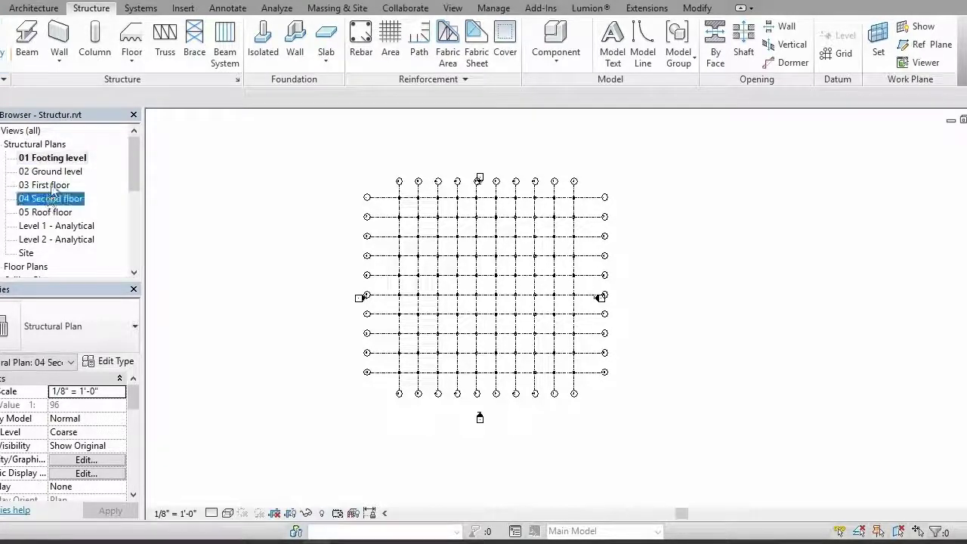
left_click(53, 158)
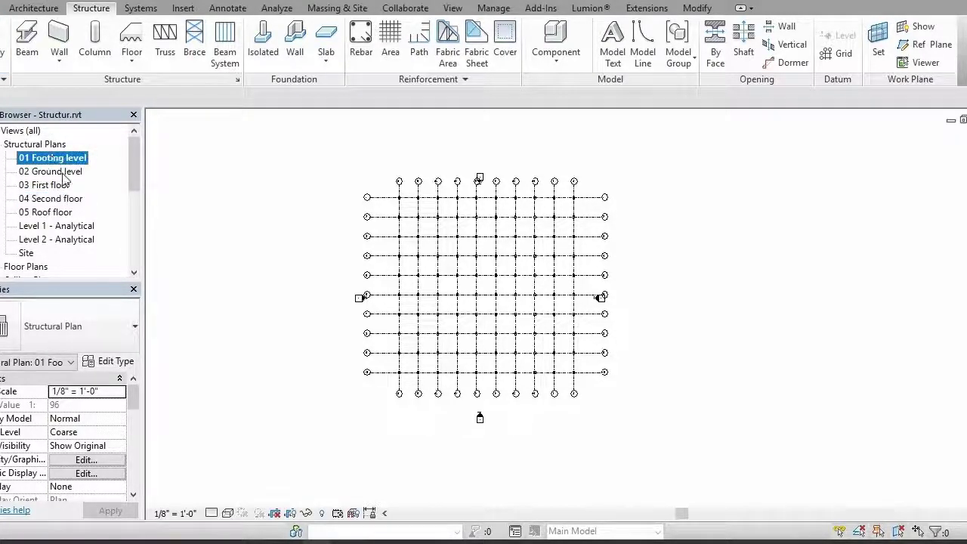
double_click(62, 162)
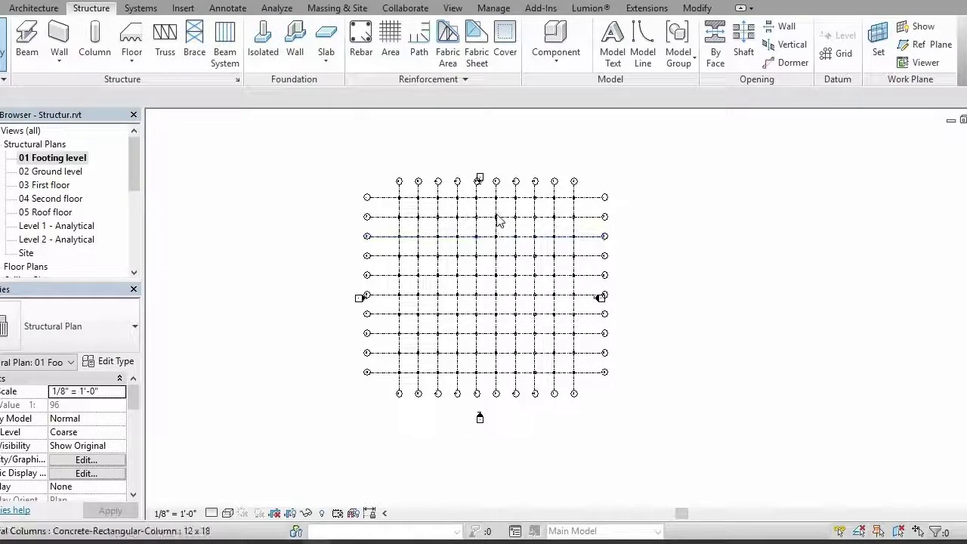
scroll(498, 266, "up", 5)
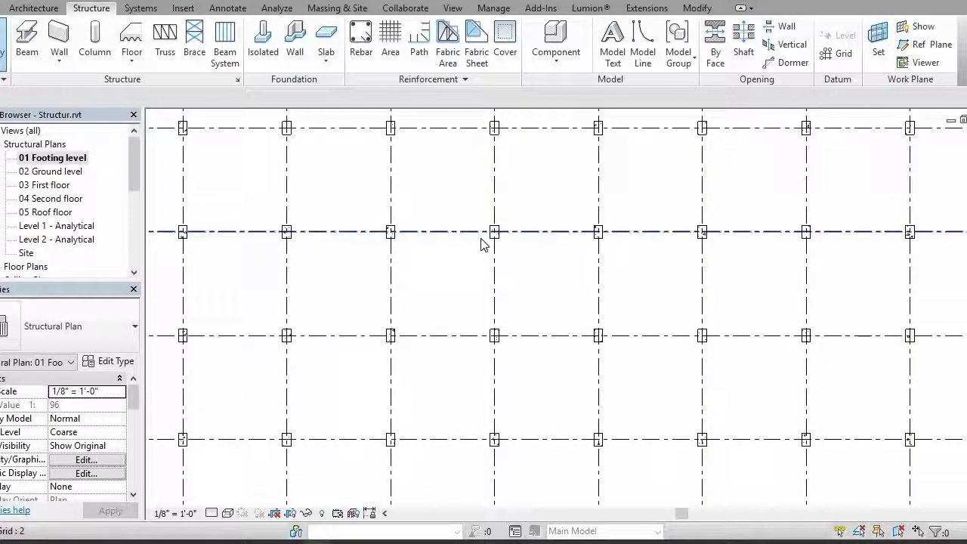
scroll(492, 237, "down", 3)
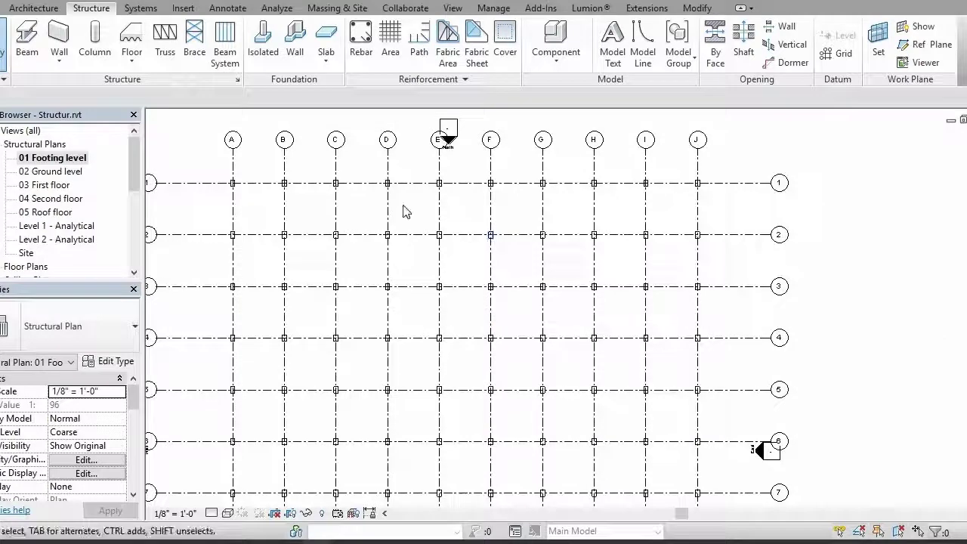
scroll(406, 209, "down", 2)
Step: Start an isolated Footing-Rectangular 72" x 48" x 18" and clear its -1' 6" height offset
left_click(262, 39)
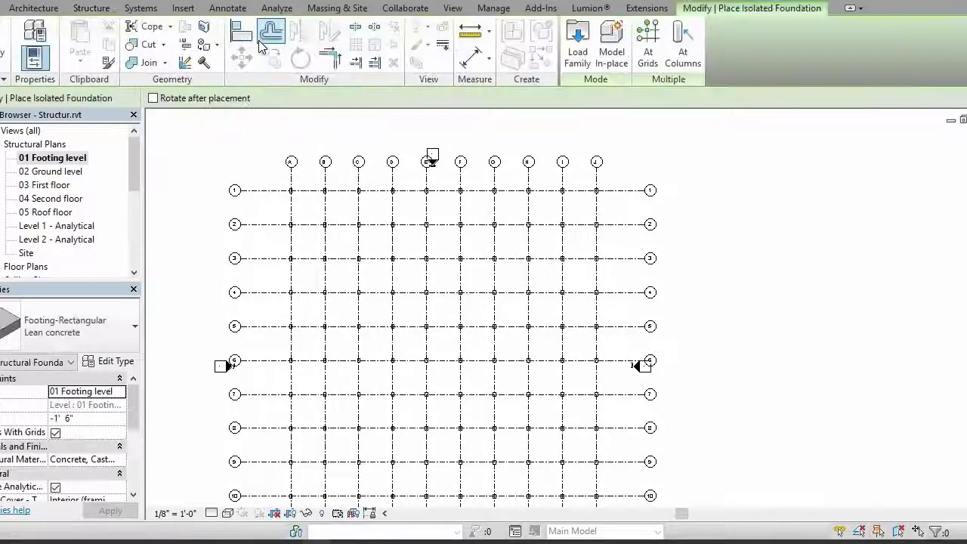
left_click(89, 332)
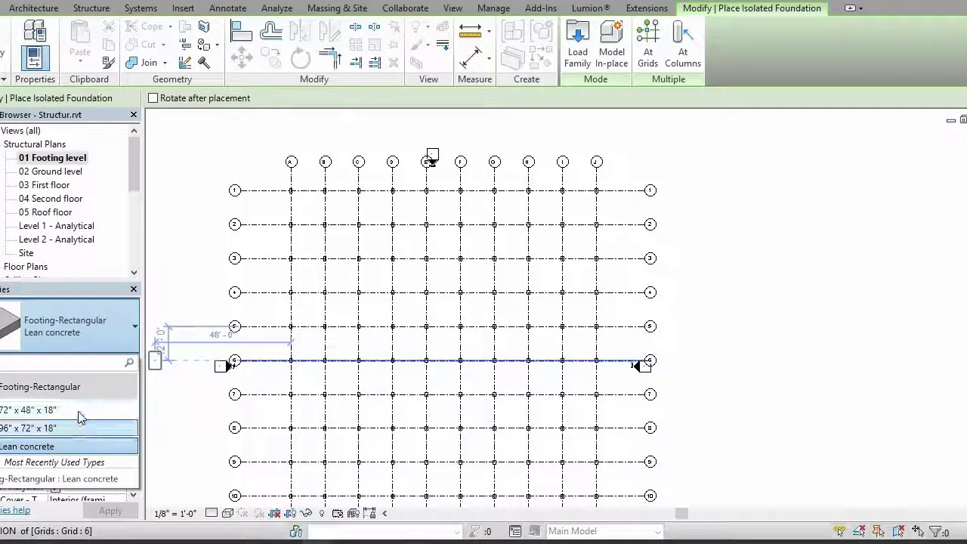
left_click(80, 415)
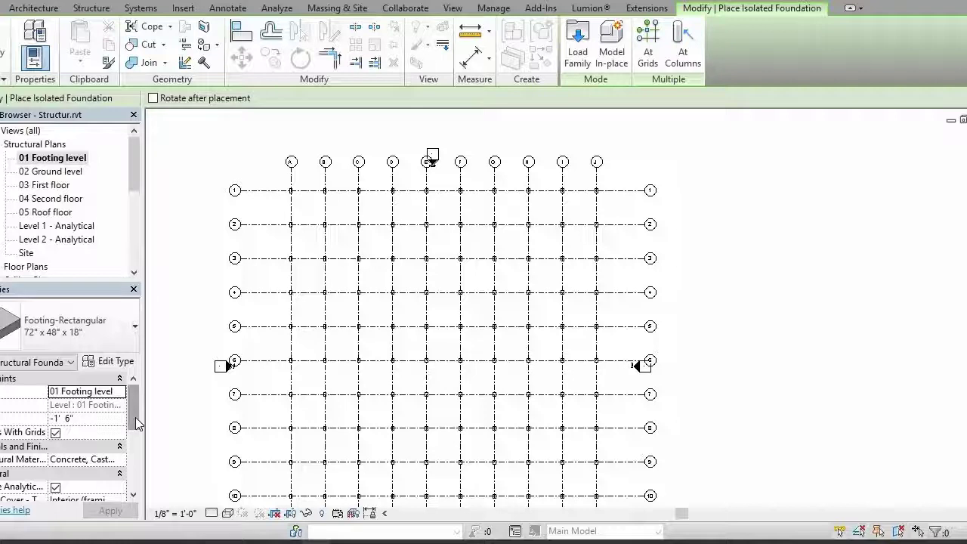
left_click(68, 420)
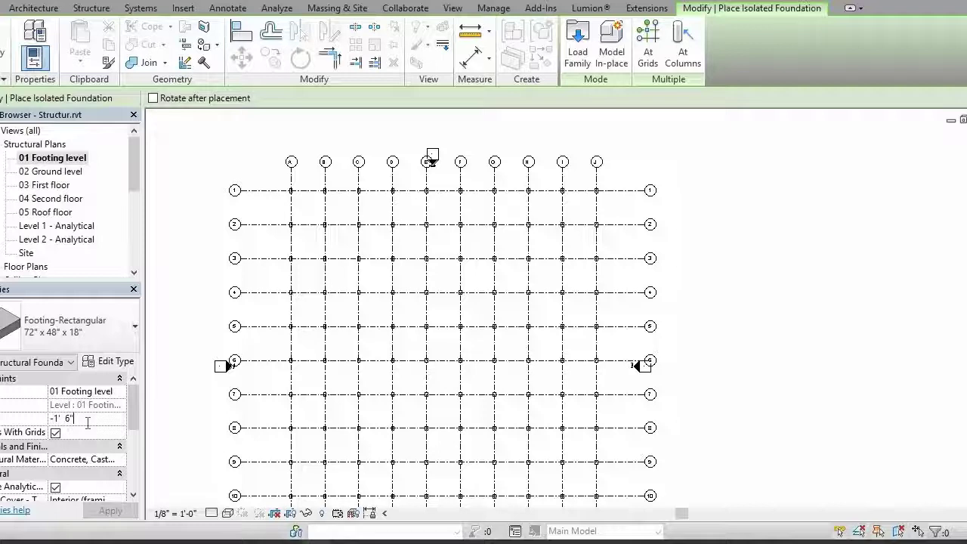
key("BackSpace")
key("BackSpace")
key("BackSpace")
key("BackSpace")
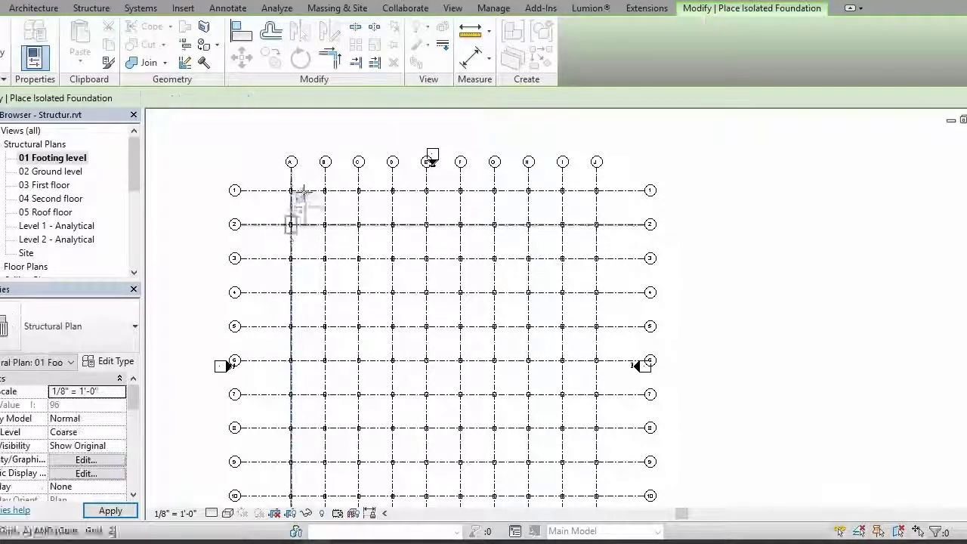
scroll(291, 189, "up", 2)
scroll(291, 189, "up", 5)
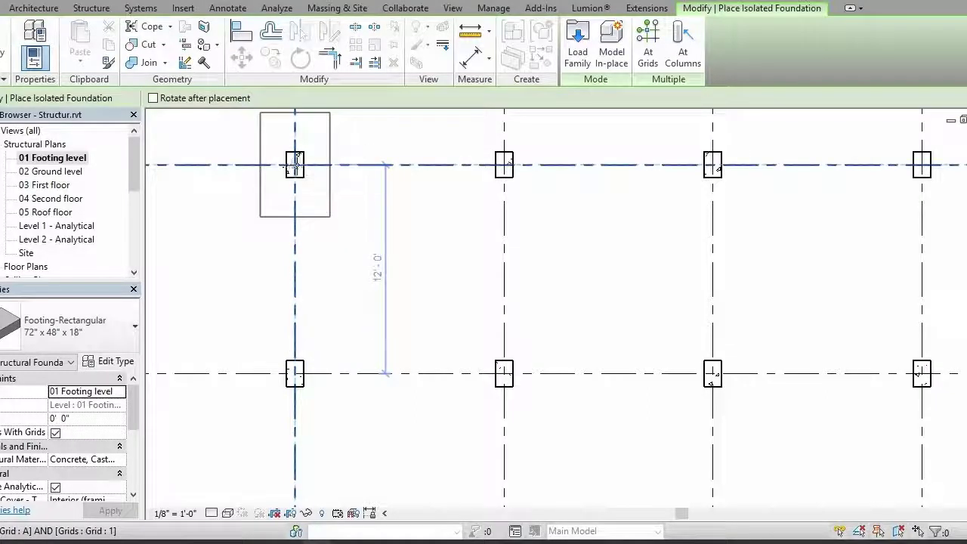
left_click(295, 164)
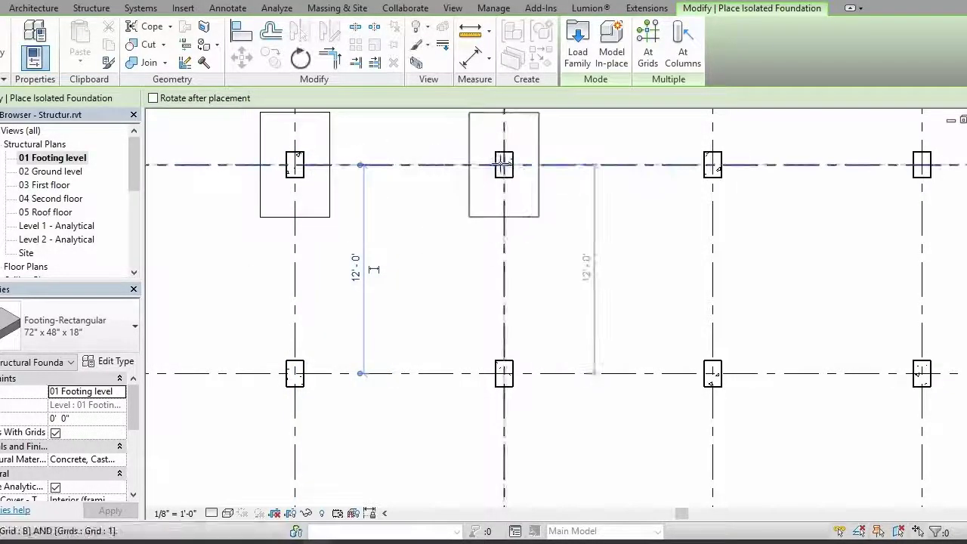
left_click(503, 164)
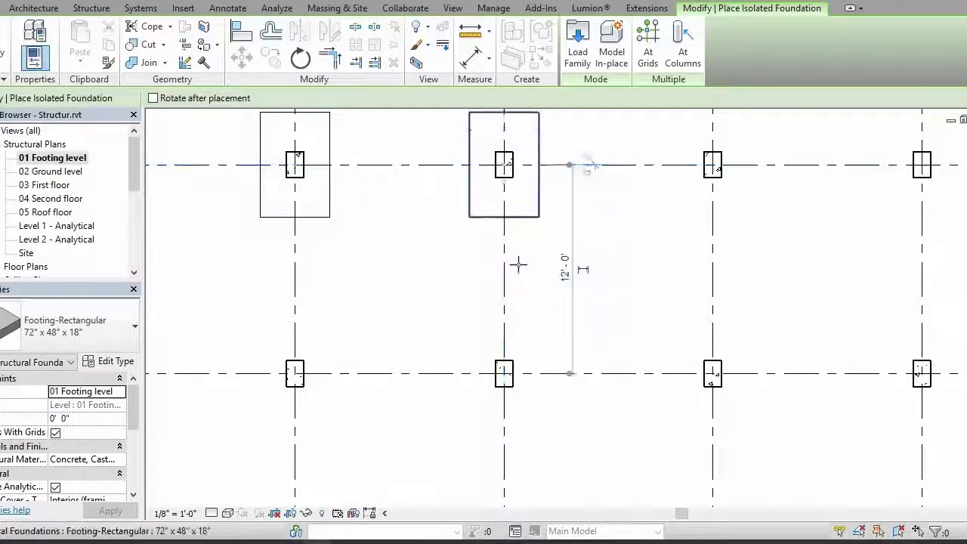
left_click(712, 164)
scroll(756, 238, "down", 2)
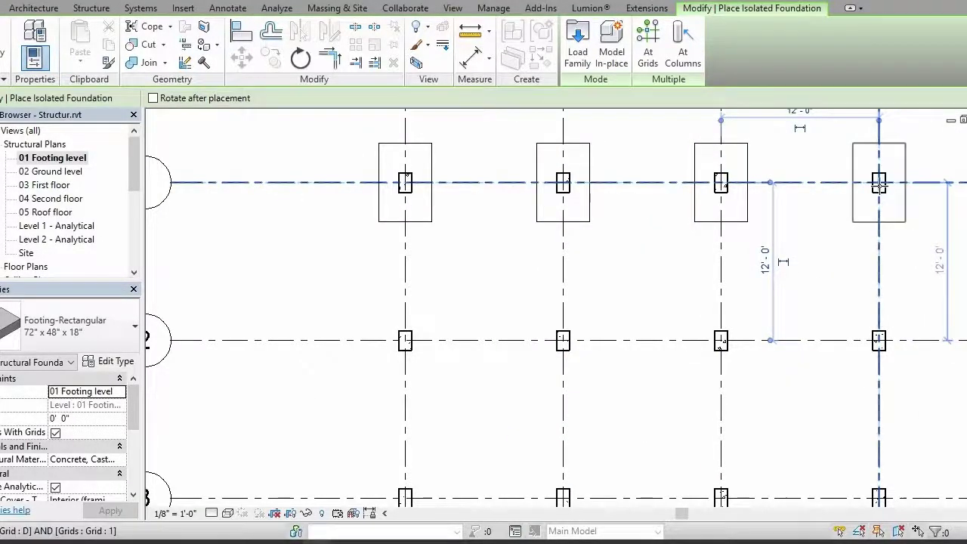
scroll(878, 184, "down", 2)
scroll(878, 184, "down", 2)
middle_click_drag(773, 340, 522, 253)
scroll(521, 253, "down", 1)
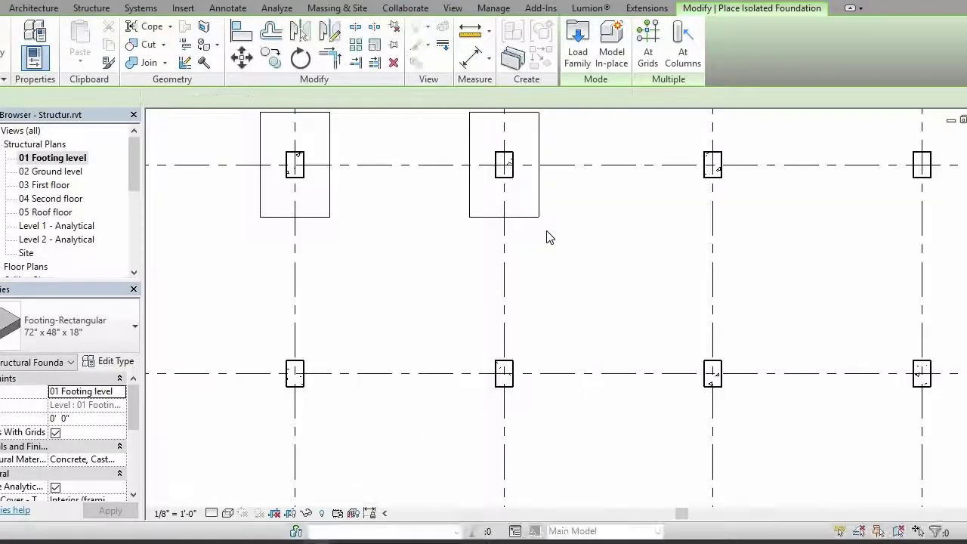
key("ctrl+z")
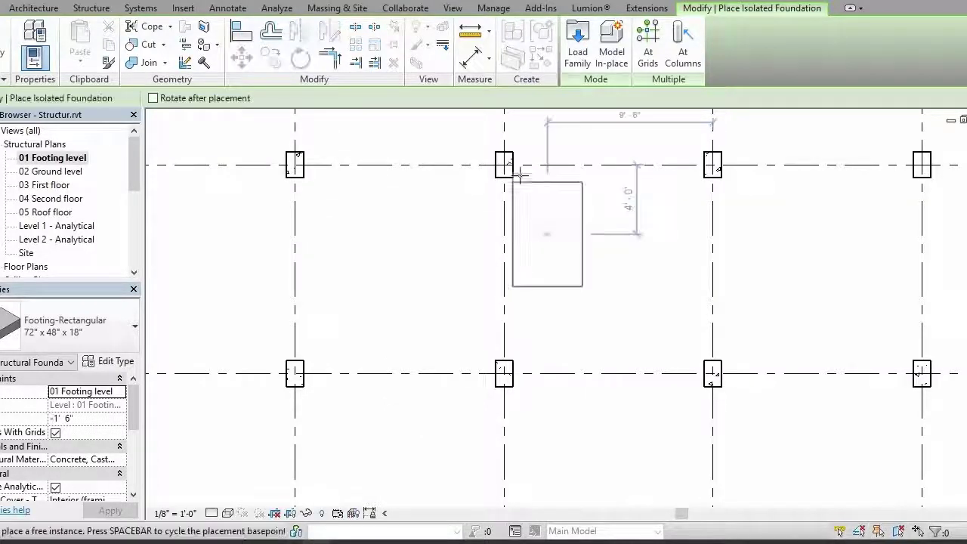
scroll(520, 174, "down", 5)
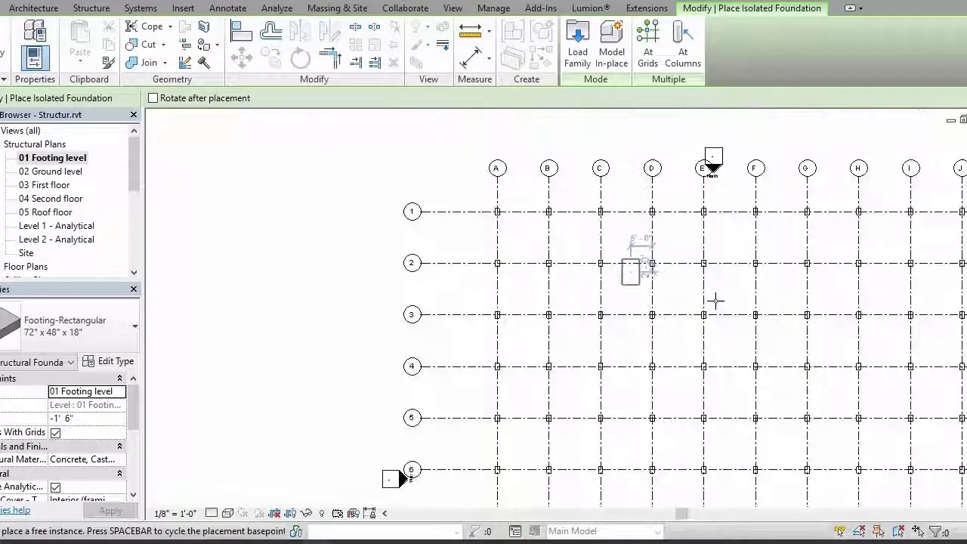
middle_click_drag(763, 355, 638, 311)
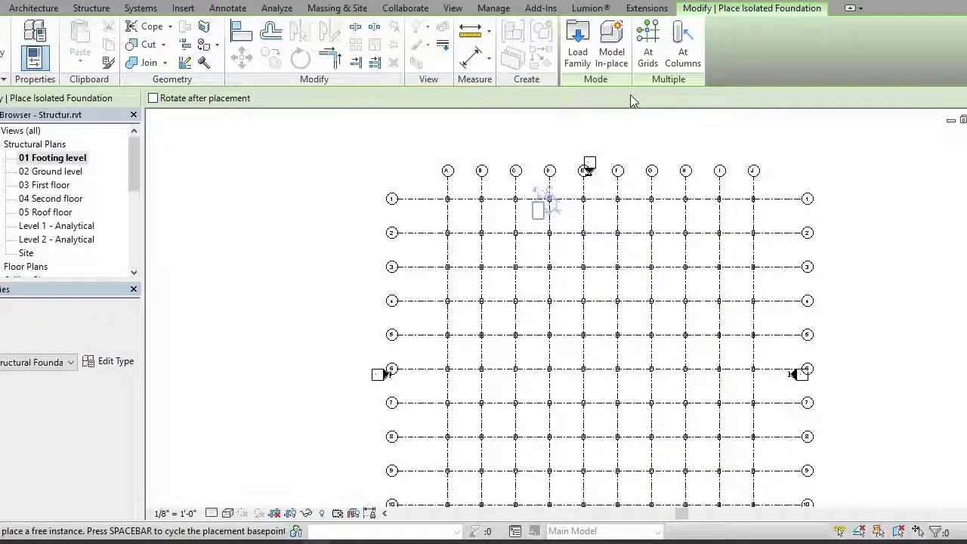
Step: Place footings at all columns by crossing-selecting the whole ten-by-ten grid and finishing
left_click(683, 45)
scroll(712, 277, "down", 1)
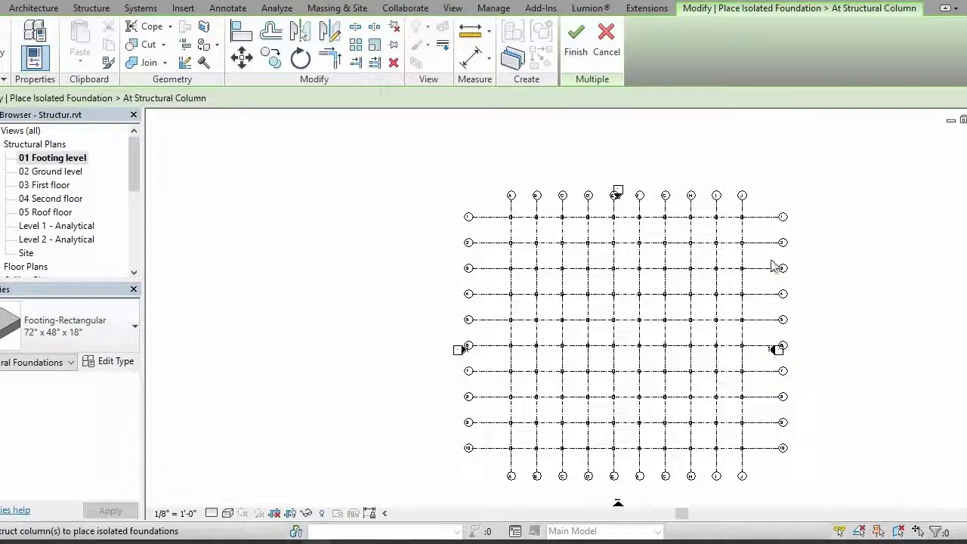
left_click_drag(742, 231, 518, 492)
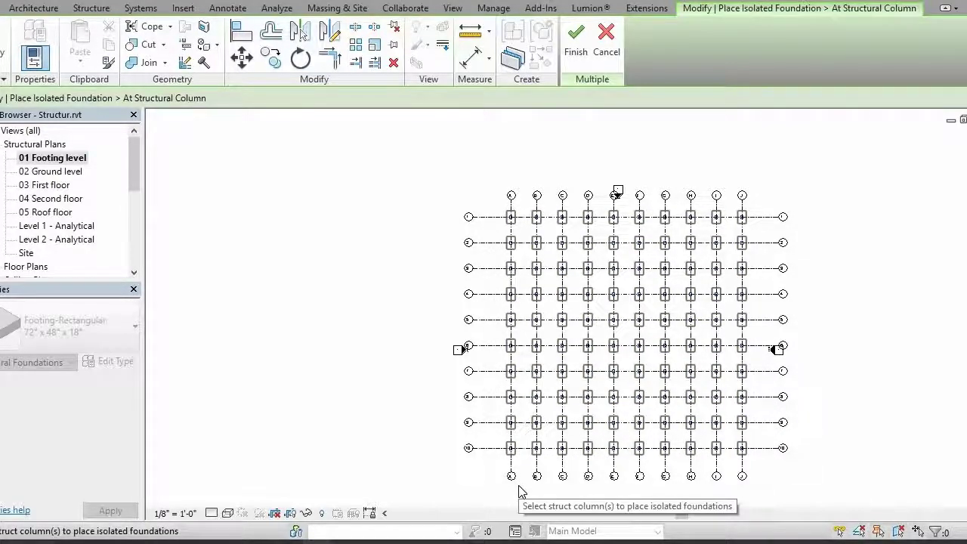
left_click(575, 42)
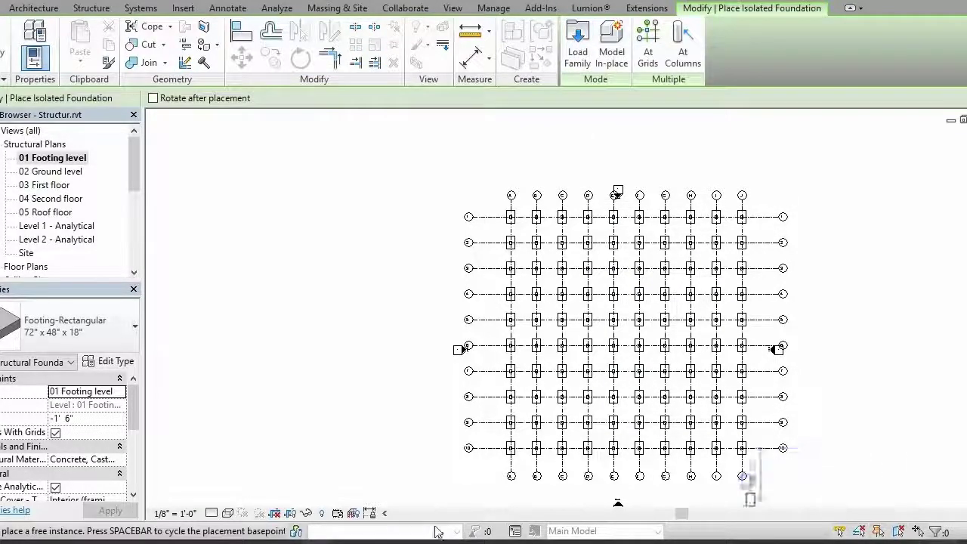
Step: Switch to the default 3D view with the 3D shortcut and zoom to inspect the footings
key("3")
key("d")
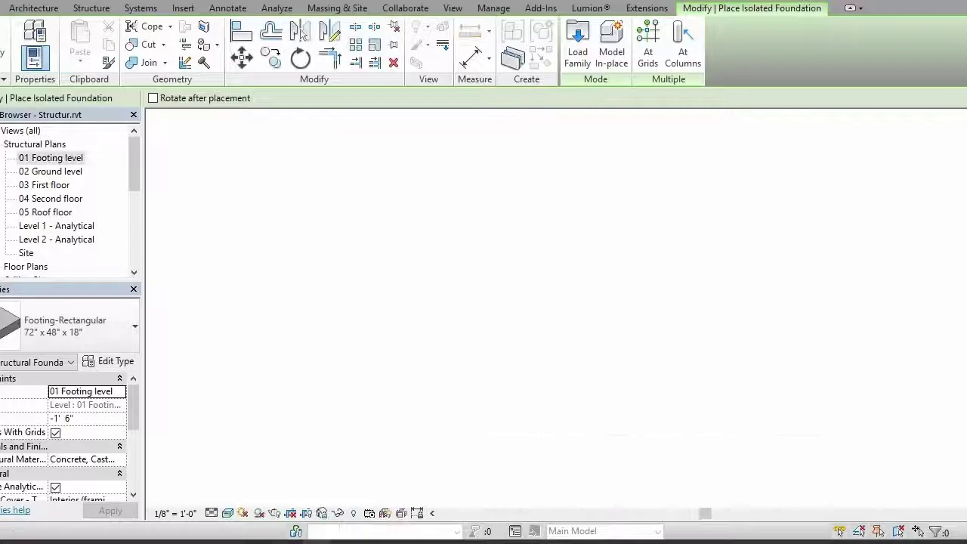
scroll(660, 421, "up", 4)
scroll(660, 421, "up", 5)
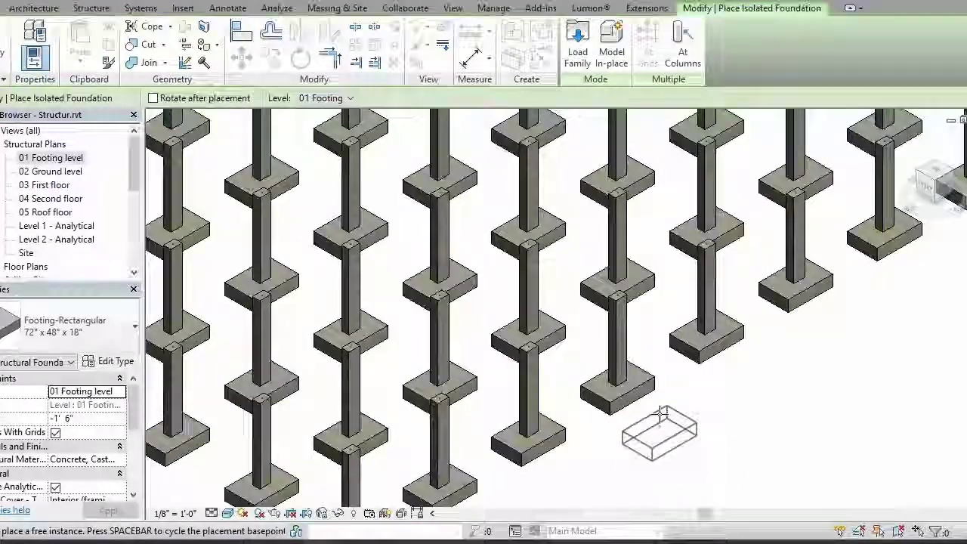
scroll(618, 387, "down", 8)
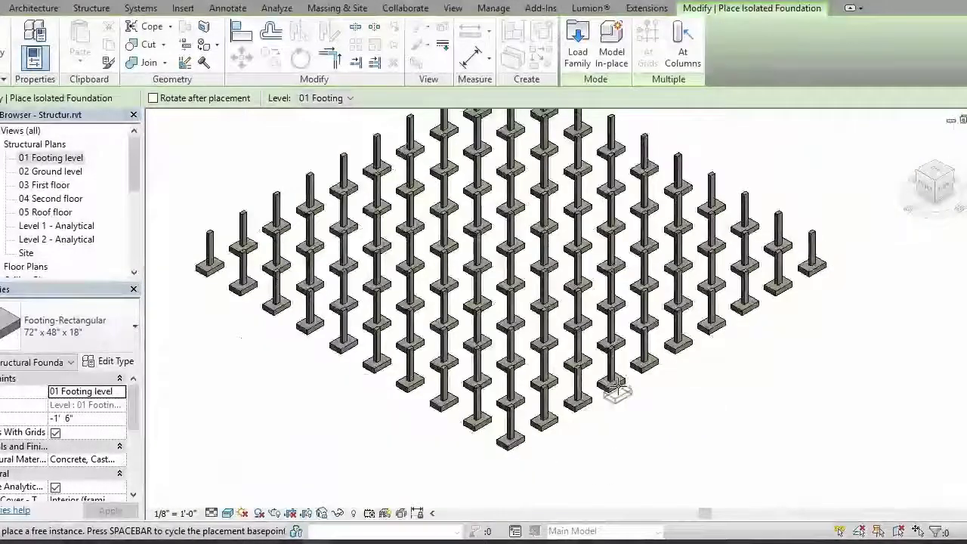
scroll(615, 388, "down", 2)
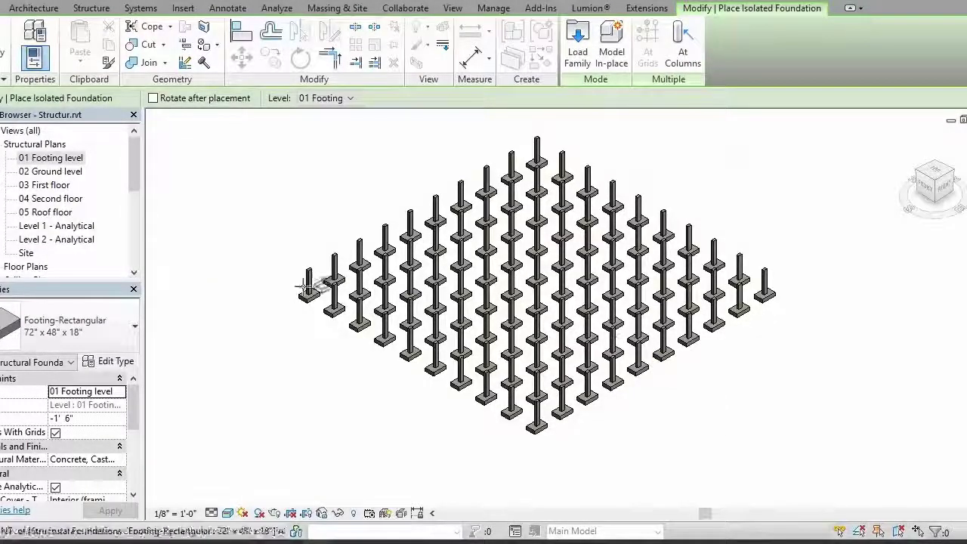
scroll(43, 246, "down", 3)
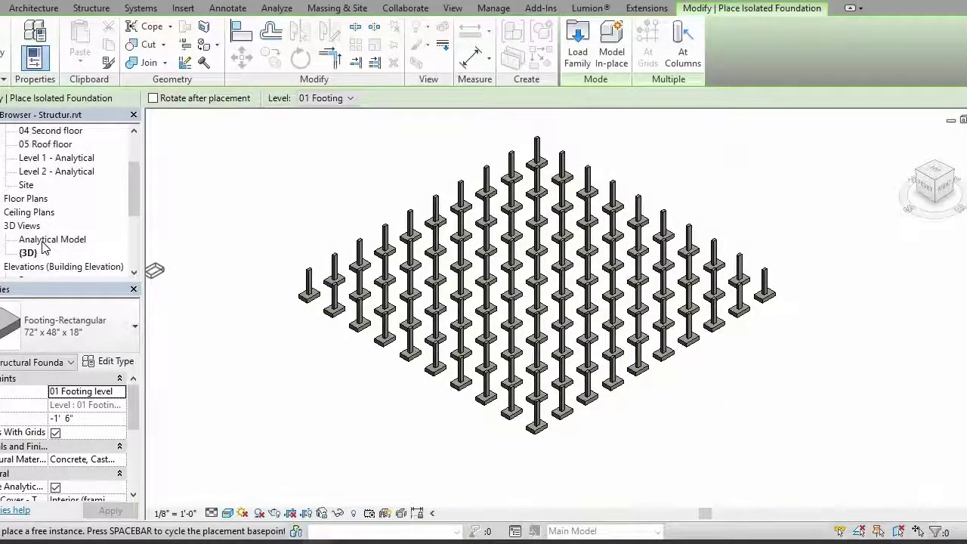
Step: Open the East elevation and zoom to fit, showing footings beneath the columns
scroll(40, 256, "down", 1)
double_click(28, 254)
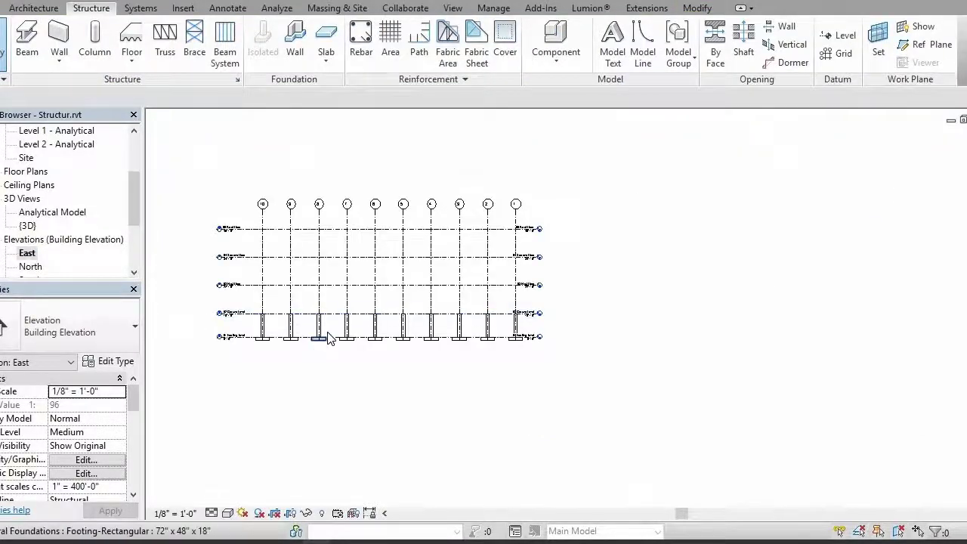
scroll(328, 338, "up", 4)
scroll(663, 352, "down", 2)
scroll(663, 355, "up", 2)
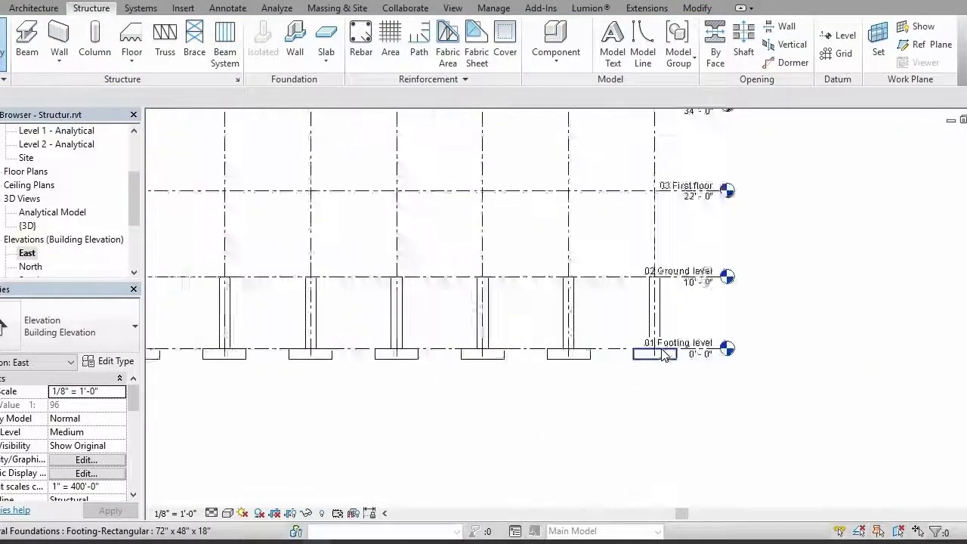
scroll(663, 355, "down", 3)
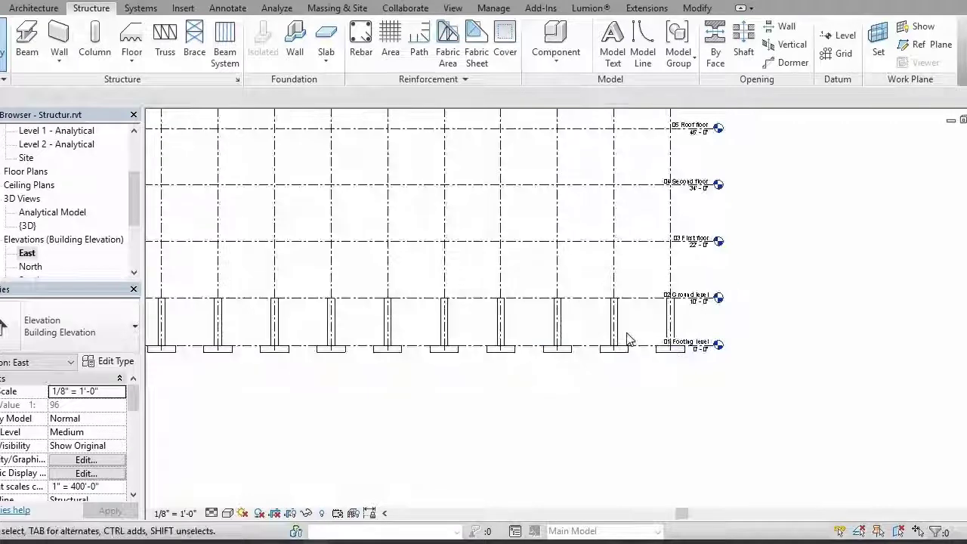
scroll(627, 339, "down", 3)
middle_click(689, 406)
middle_click(691, 405)
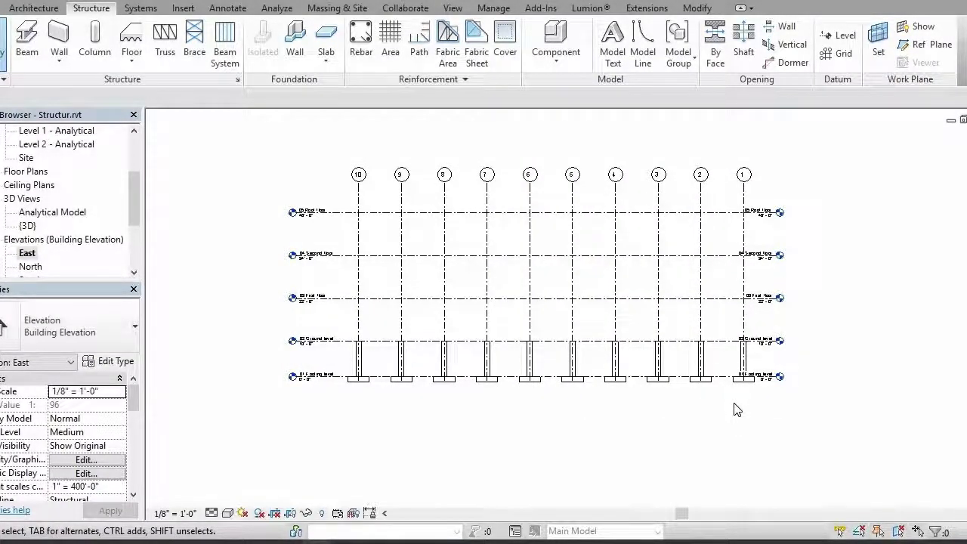
scroll(65, 256, "down", 1)
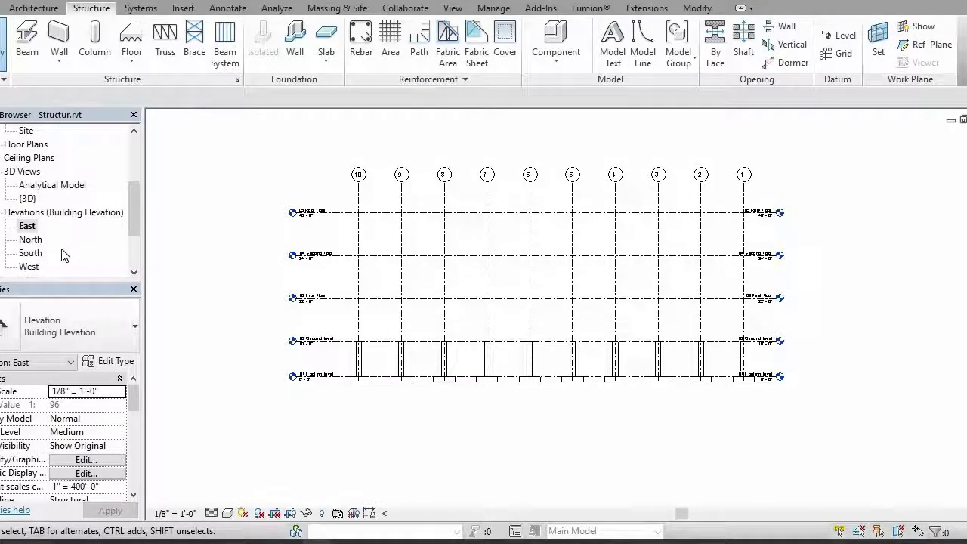
Step: Return to the {3D} view and zoom in on the front footings and columns
double_click(27, 198)
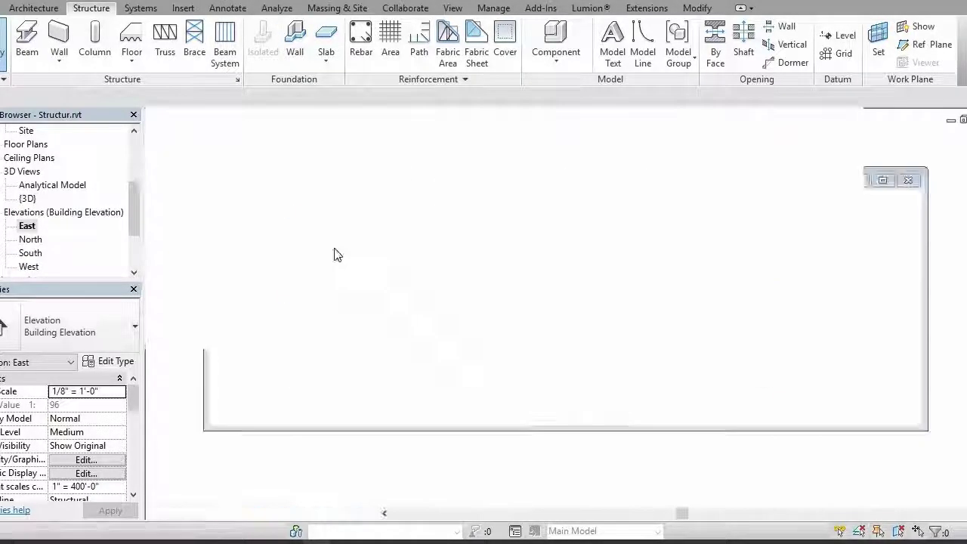
scroll(526, 435, "up", 5)
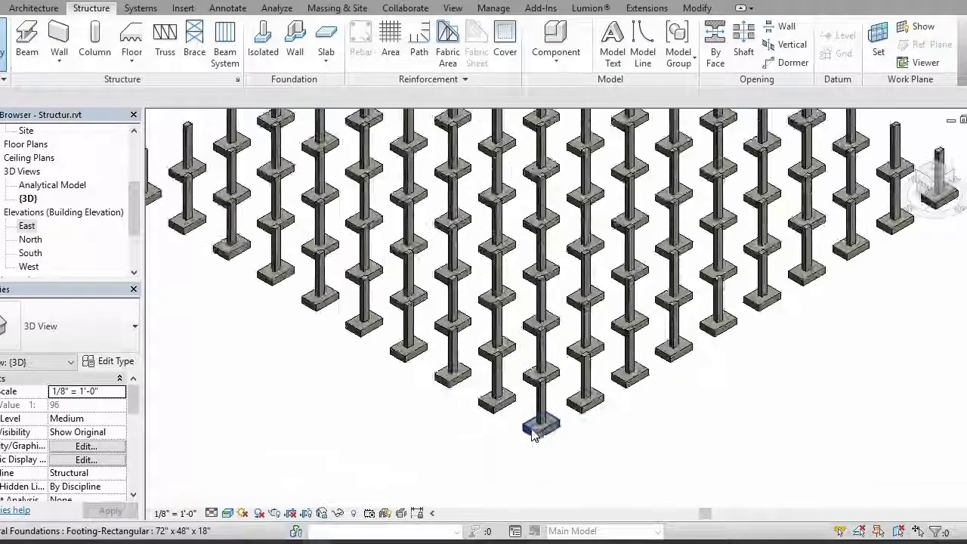
scroll(569, 431, "up", 3)
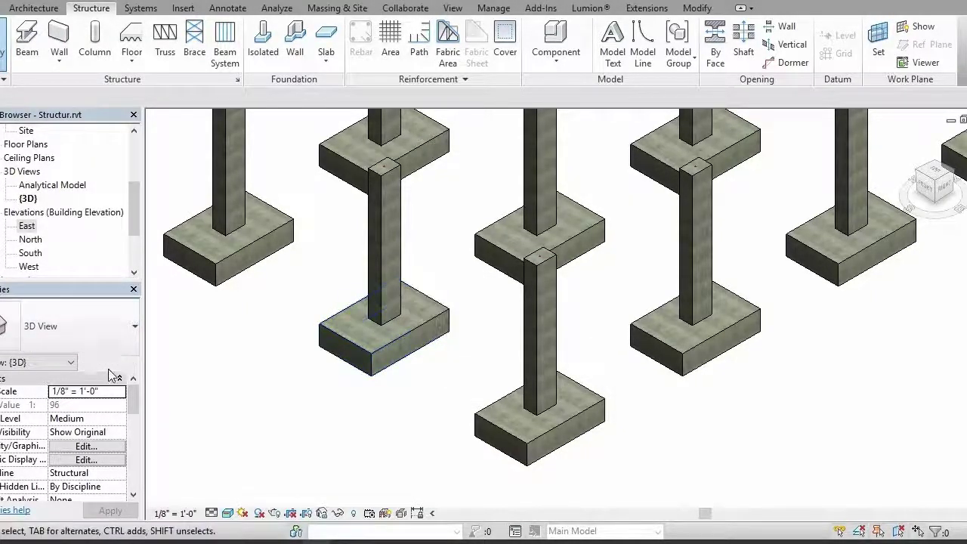
Step: Start an isolated footing and save the project from the save reminder
left_click(261, 53)
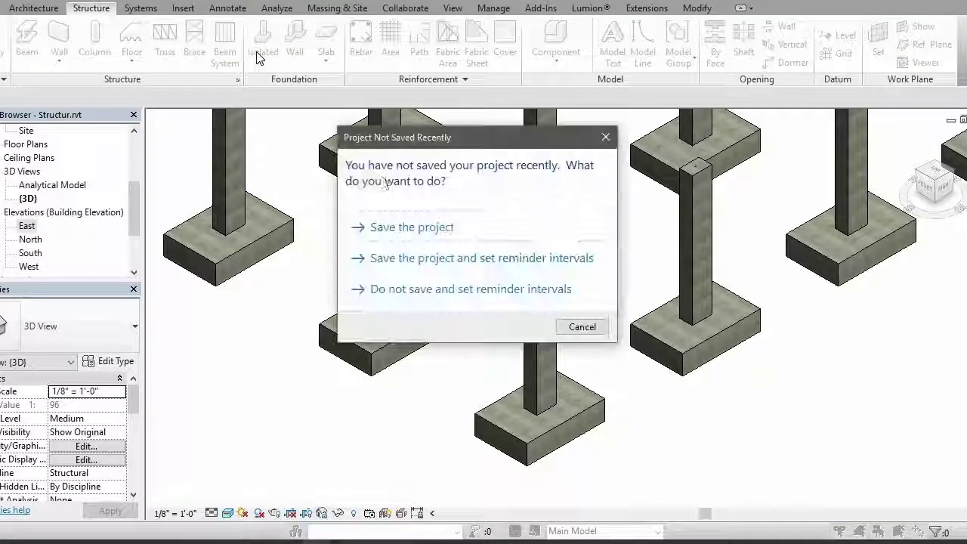
left_click(478, 259)
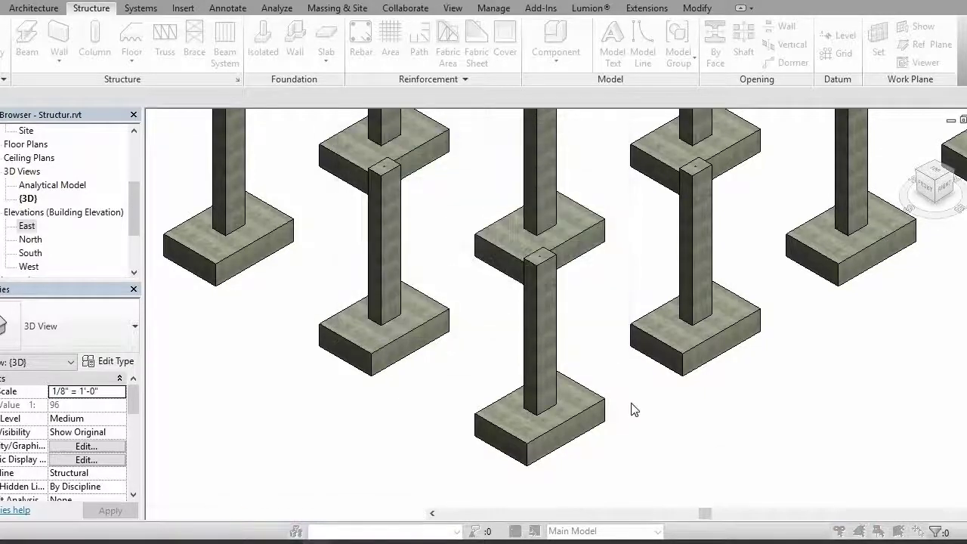
left_click(588, 461)
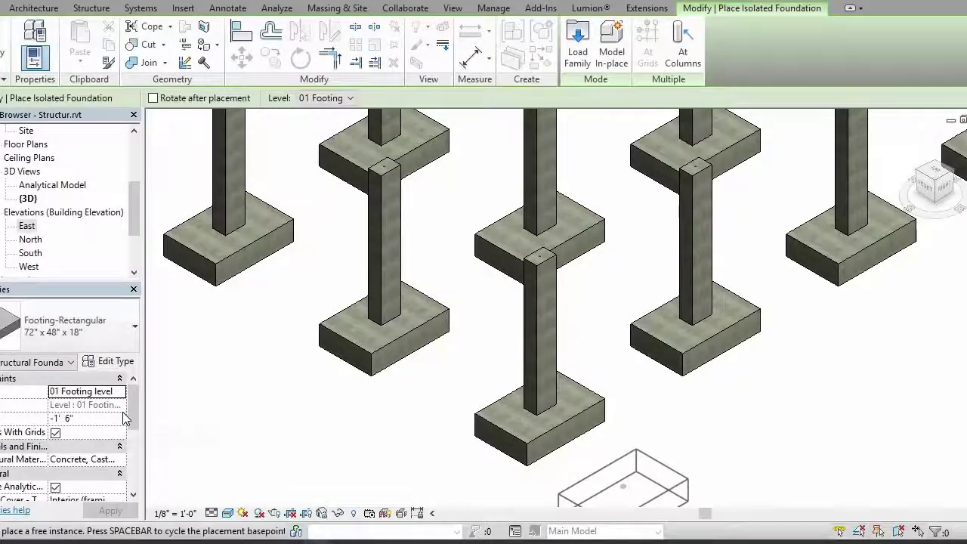
Step: Duplicate the 72" x 48" x 18" footing type as Lean concrete1 and begin editing its width
left_click(106, 362)
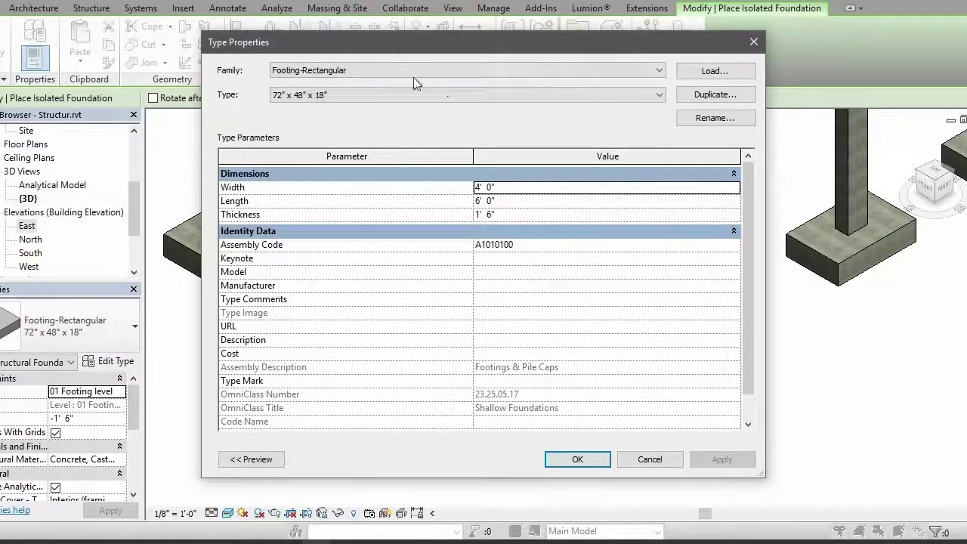
left_click(701, 94)
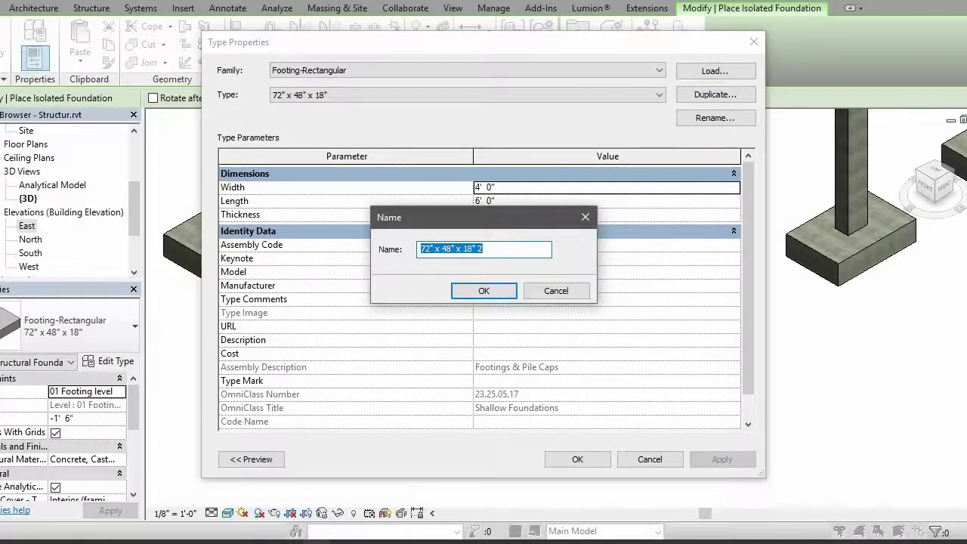
type("Lean co")
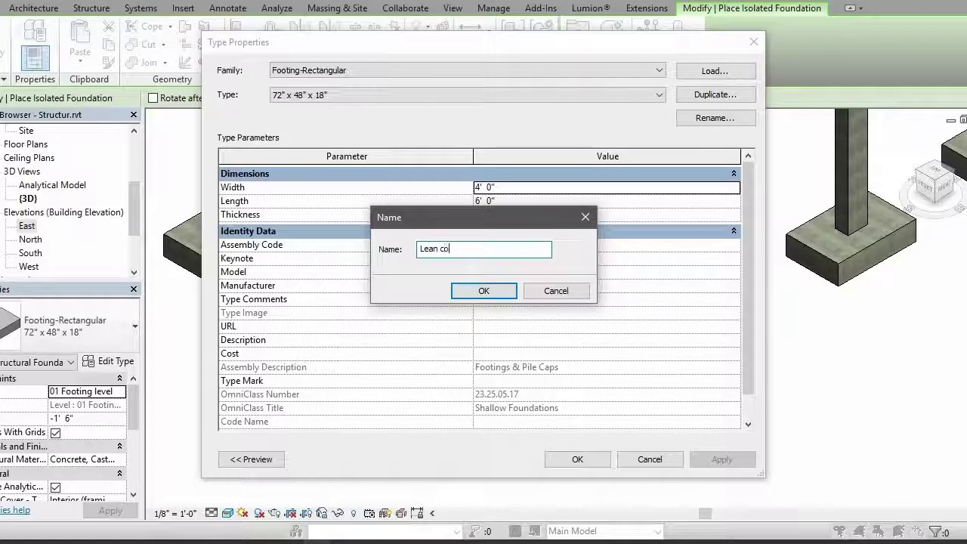
type("ncrete")
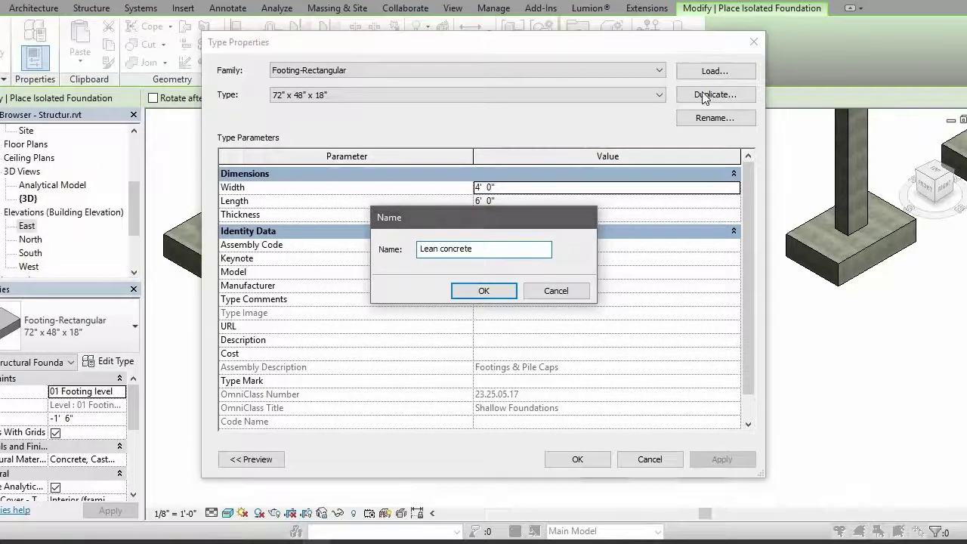
key("Return")
key("Return")
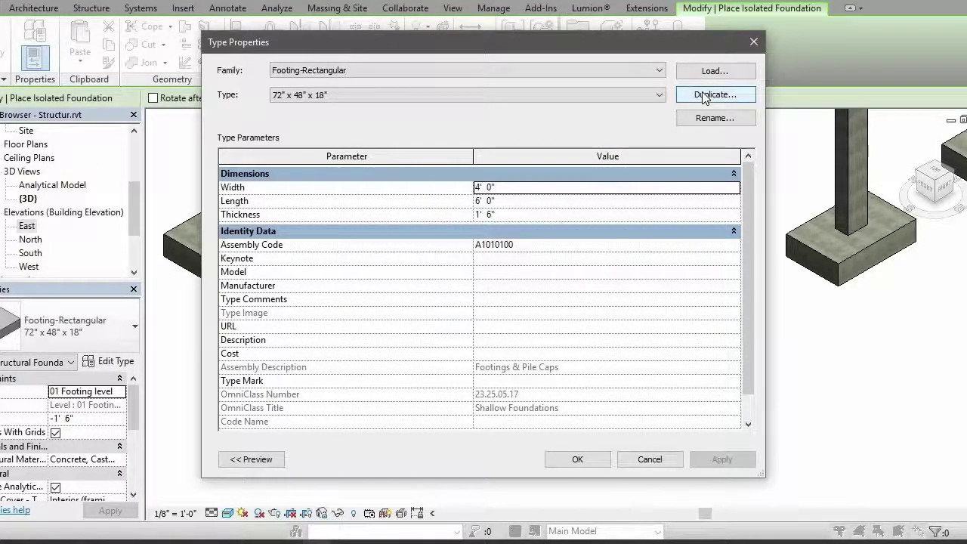
left_click(720, 97)
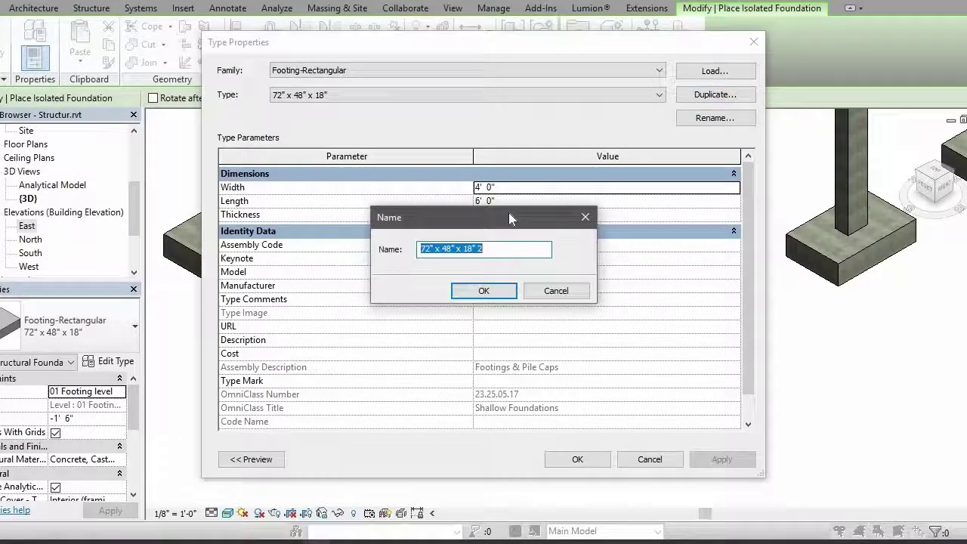
type("Lean concrete 1")
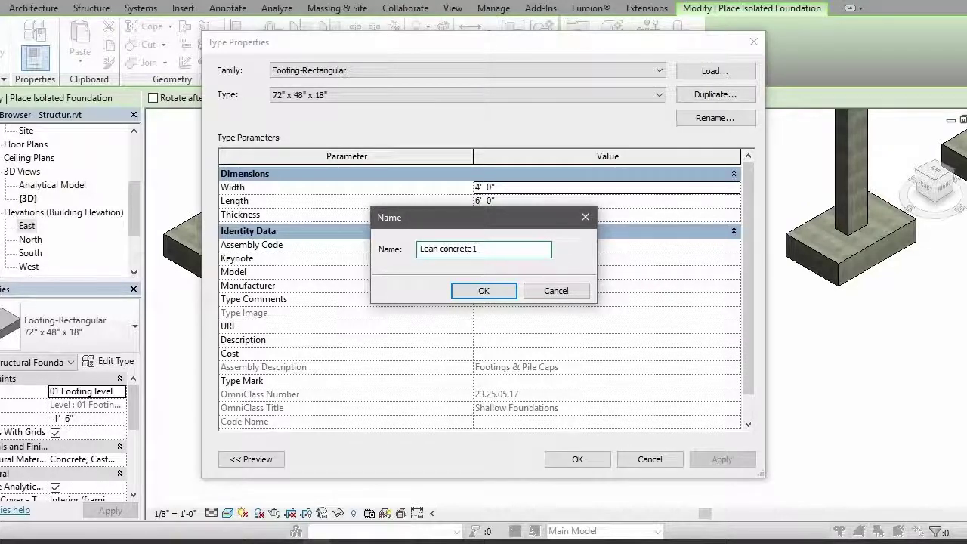
key("Return")
left_click(513, 187)
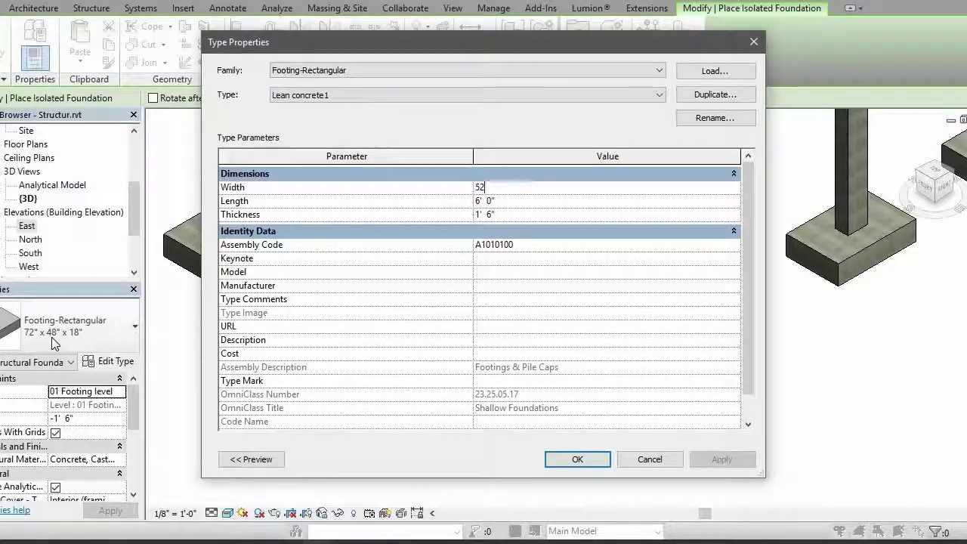
Step: Set Lean concrete1 to width 52", length 76" and thickness 3", then apply
key("Return")
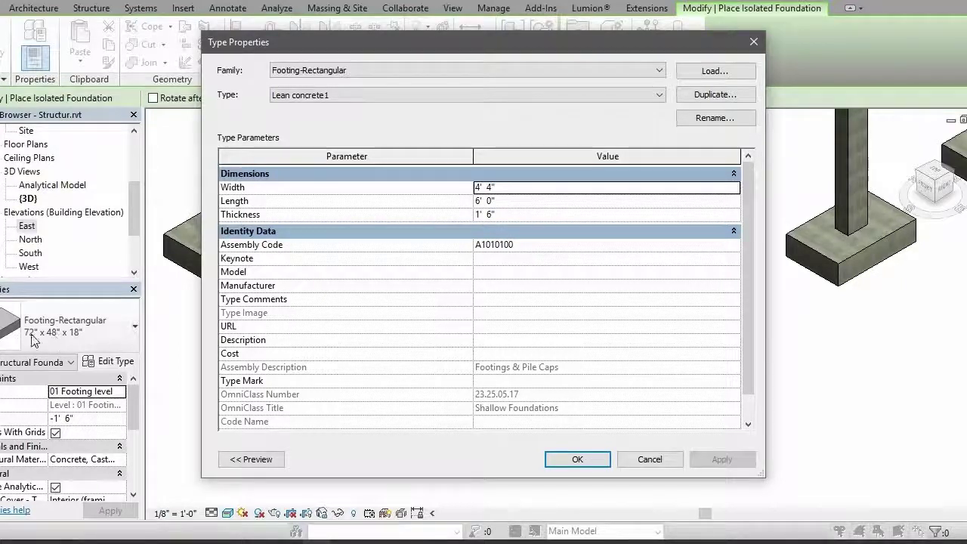
left_click(531, 201)
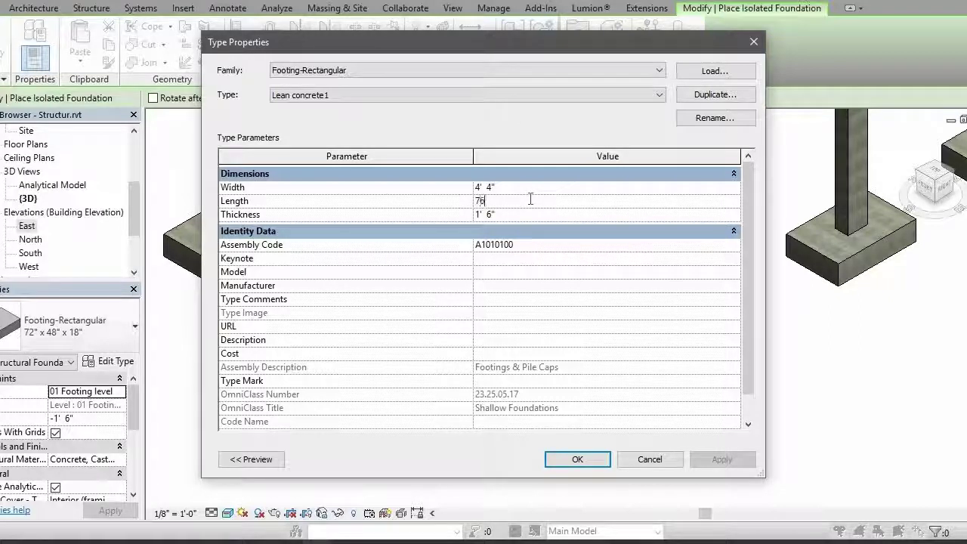
key("Return")
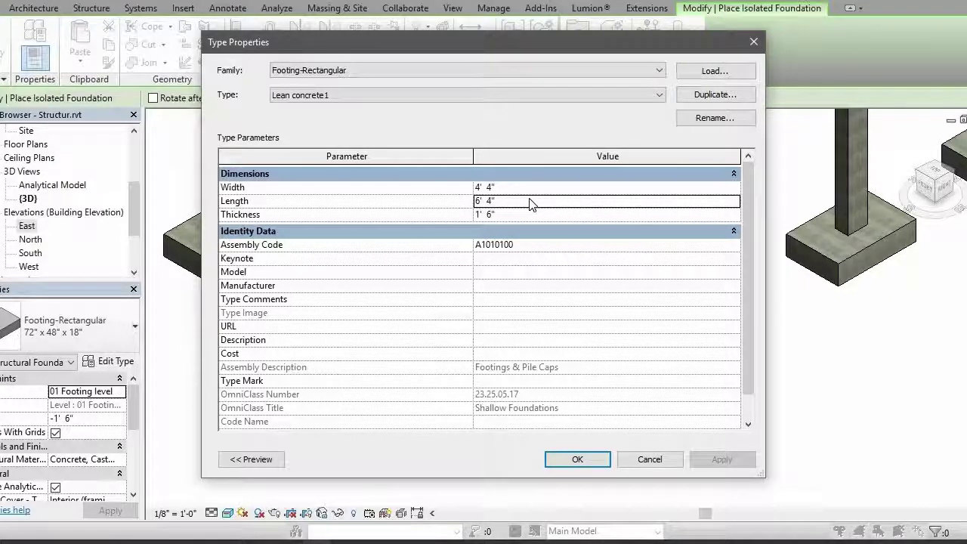
left_click(531, 214)
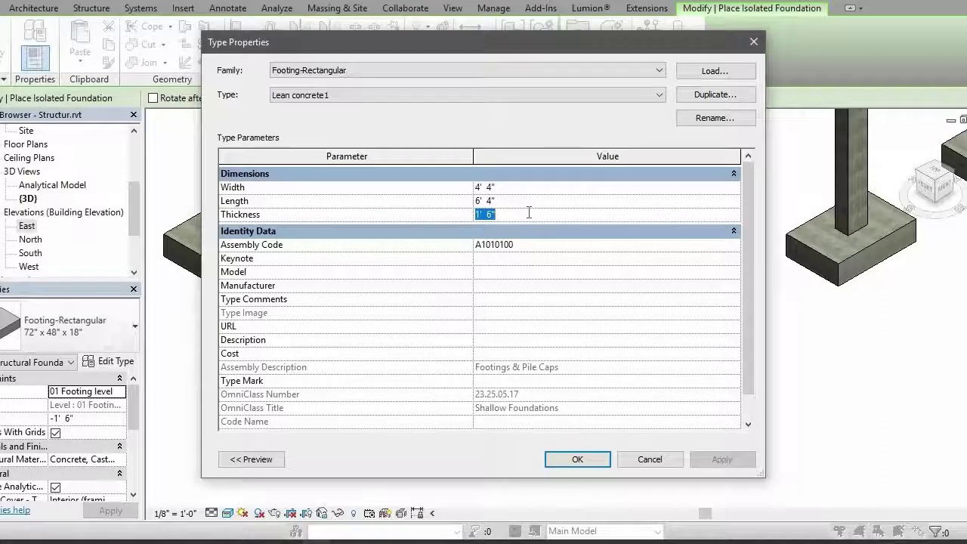
key("Return")
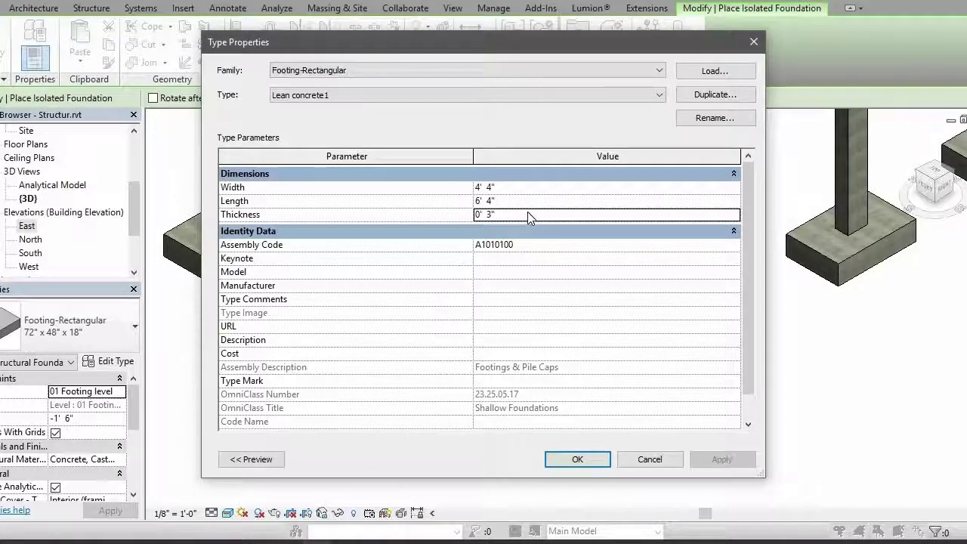
left_click(579, 460)
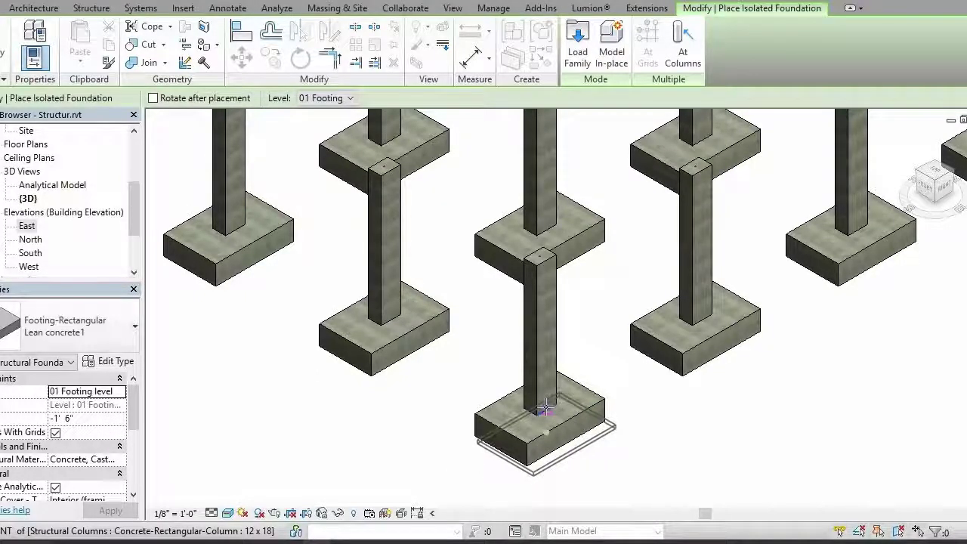
Step: Open the 01 Footing level plan and start placing Lean concrete1 isolated footings
scroll(41, 149, "up", 2)
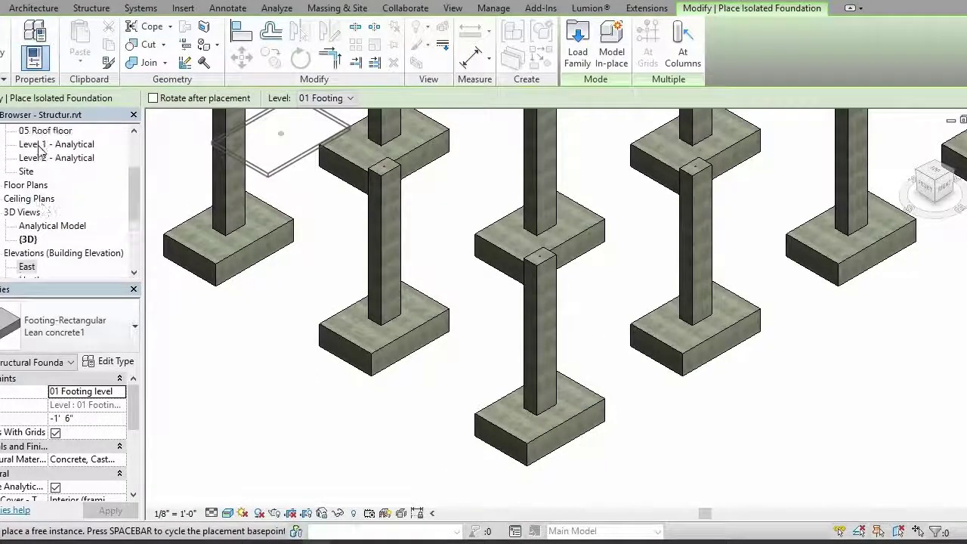
scroll(44, 166, "up", 3)
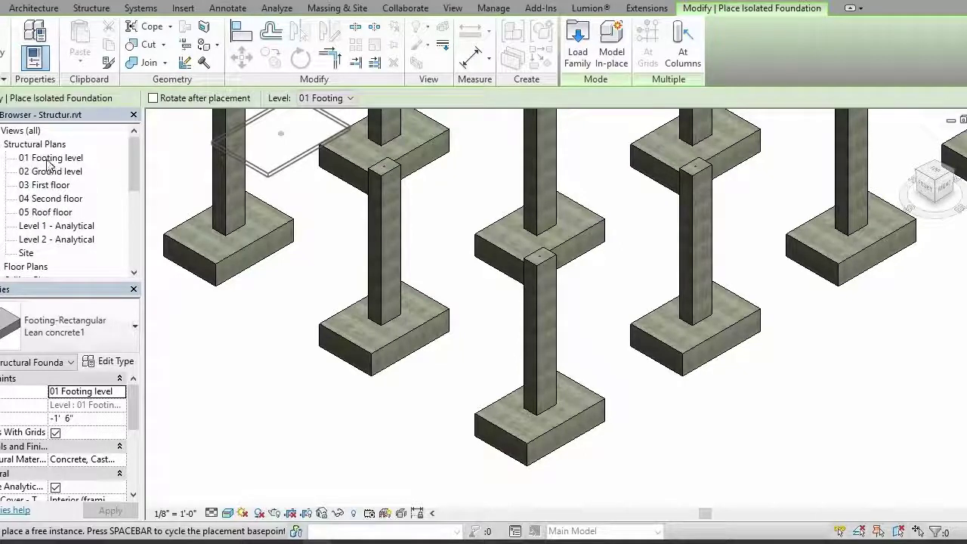
double_click(47, 158)
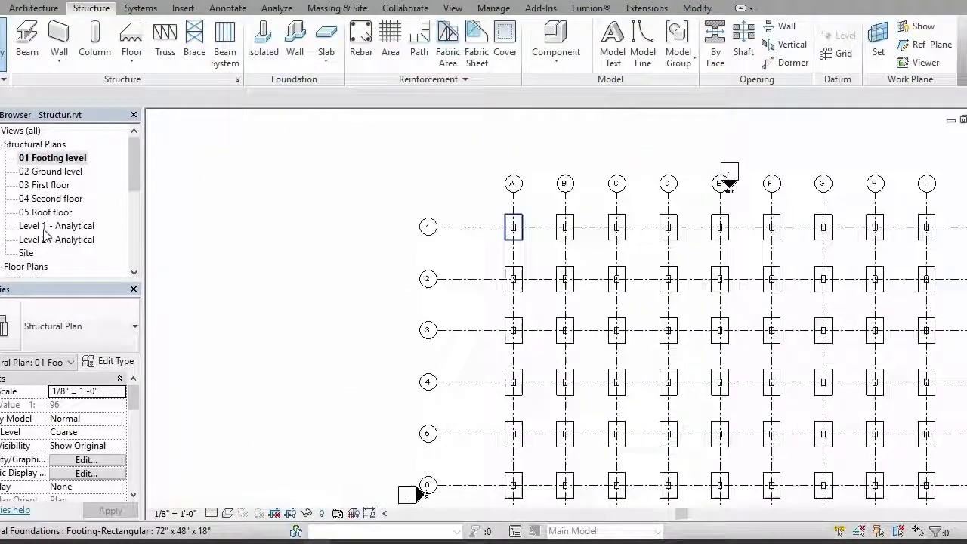
left_click(263, 39)
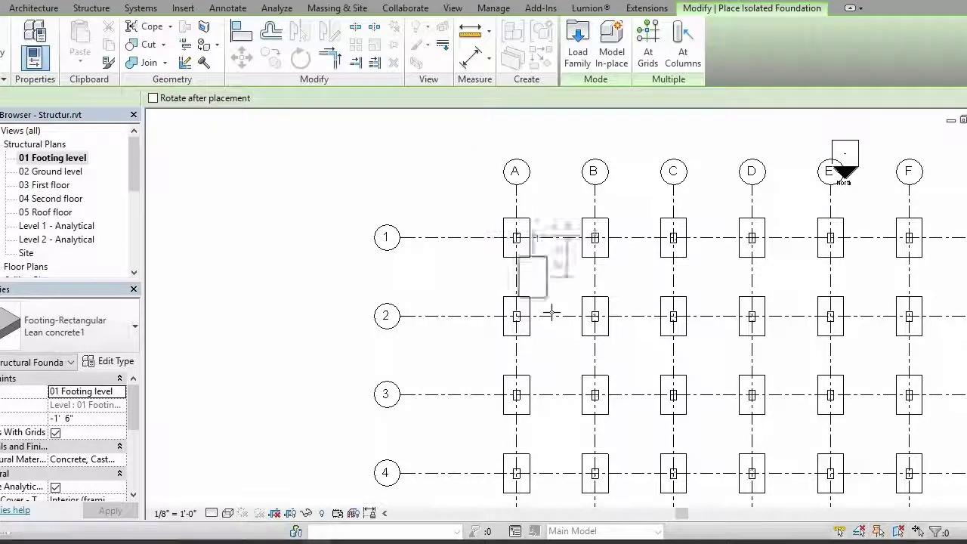
Step: Zoom the plan, then switch to the default 3D view of the footings
scroll(516, 237, "up", 2)
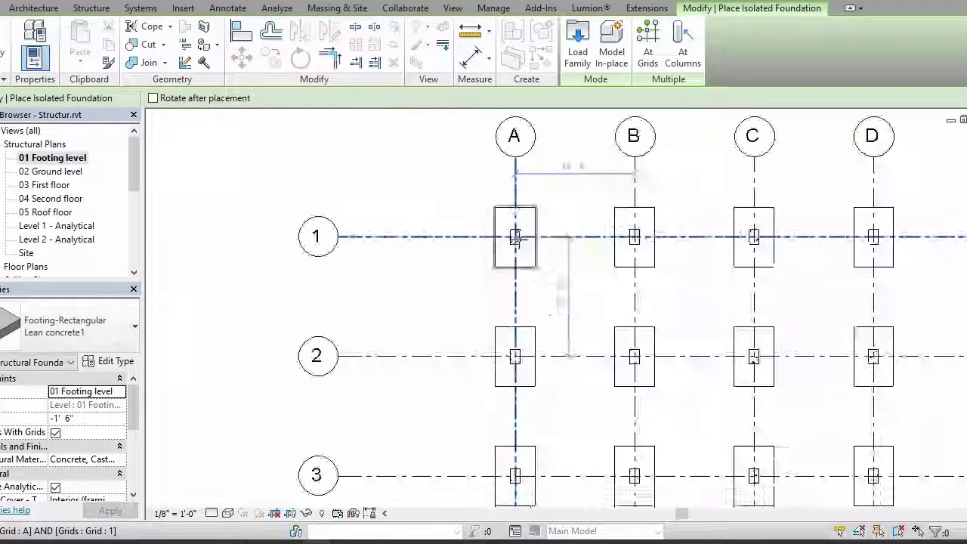
scroll(516, 237, "up", 2)
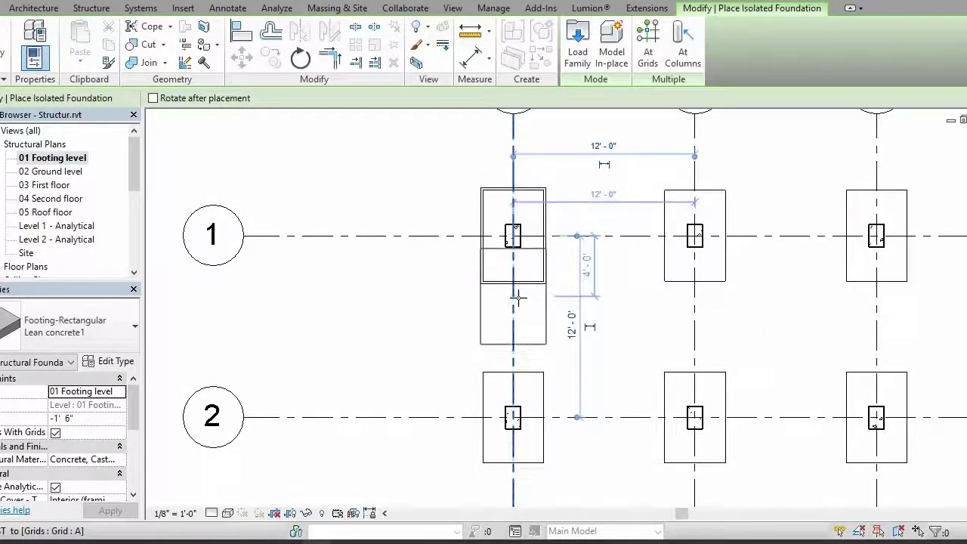
scroll(518, 297, "down", 4)
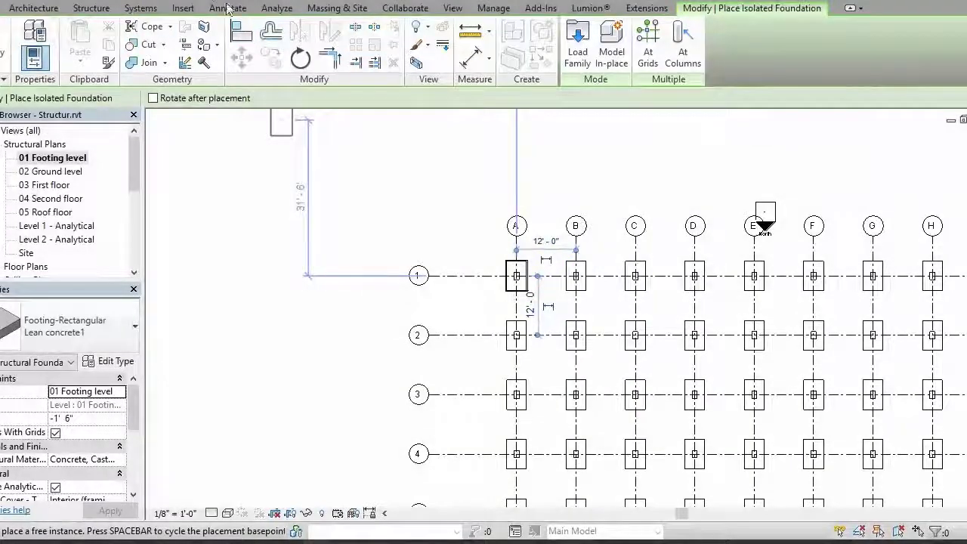
key("3")
key("d")
scroll(488, 347, "down", 5)
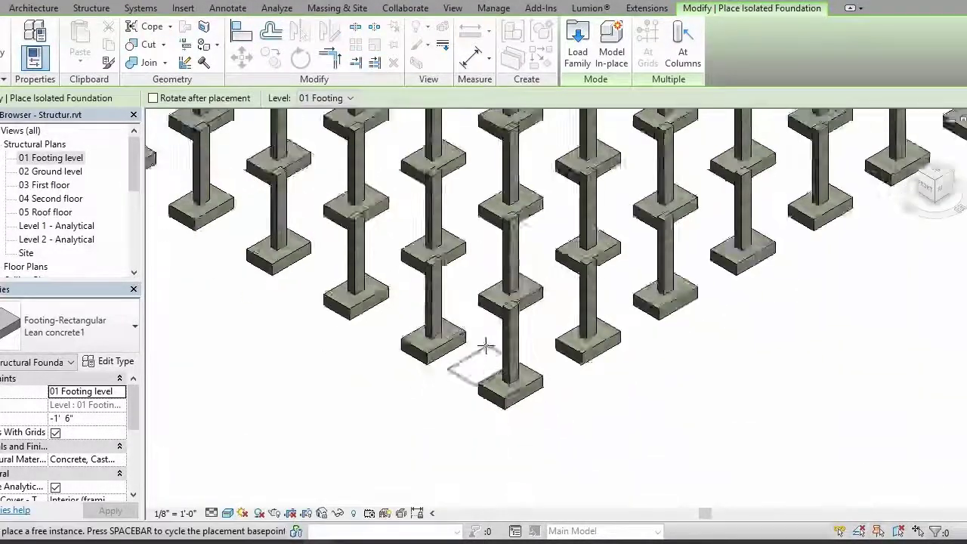
scroll(534, 302, "down", 3)
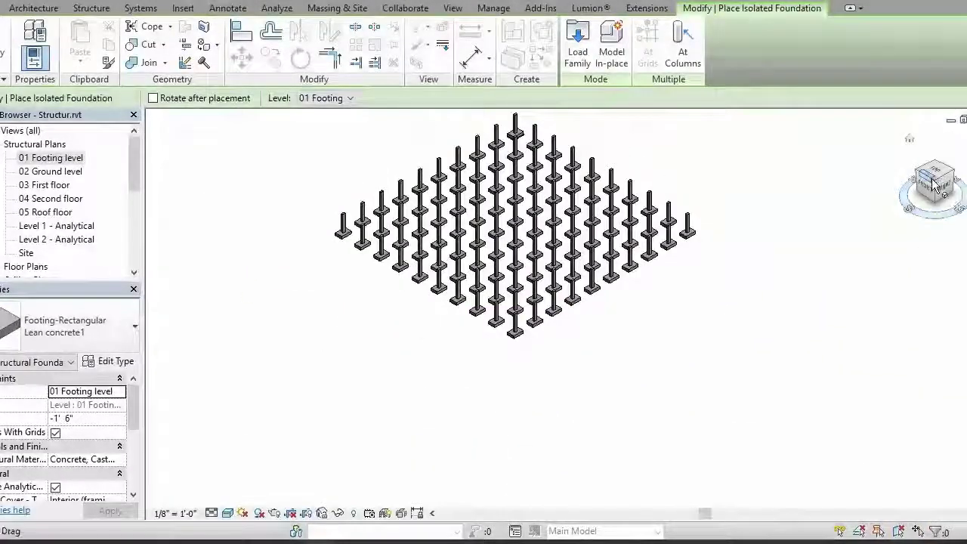
left_click_drag(943, 191, 524, 397)
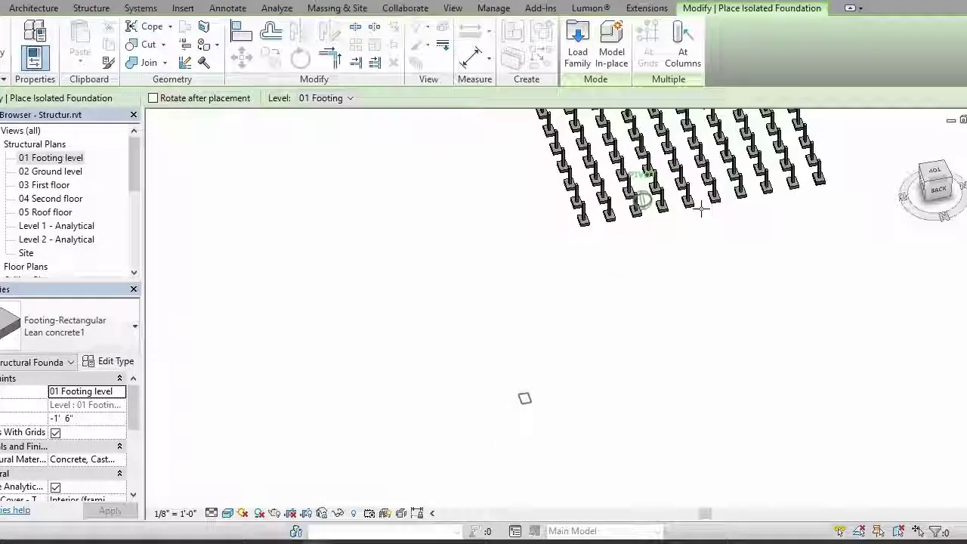
scroll(680, 250, "up", 5)
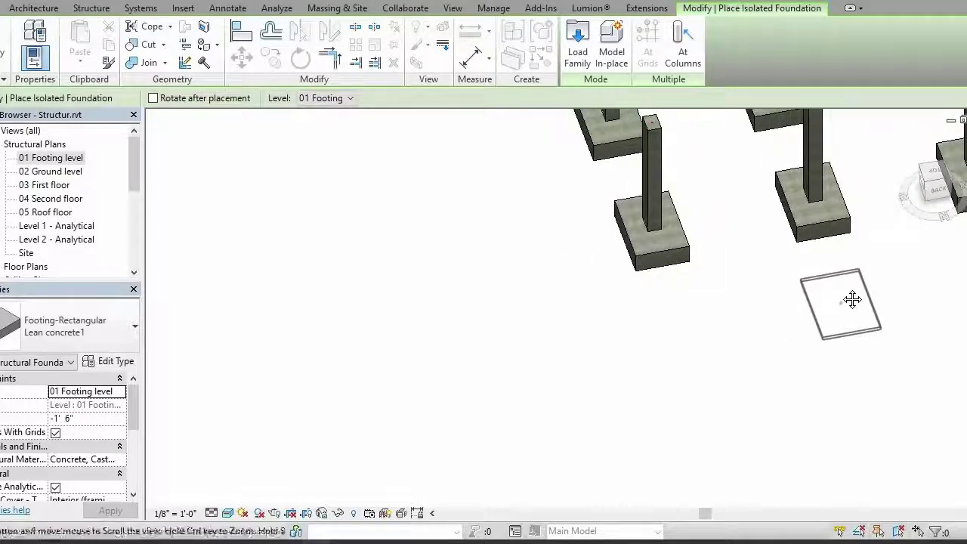
scroll(837, 280, "down", 1)
middle_click_drag(832, 264, 522, 400)
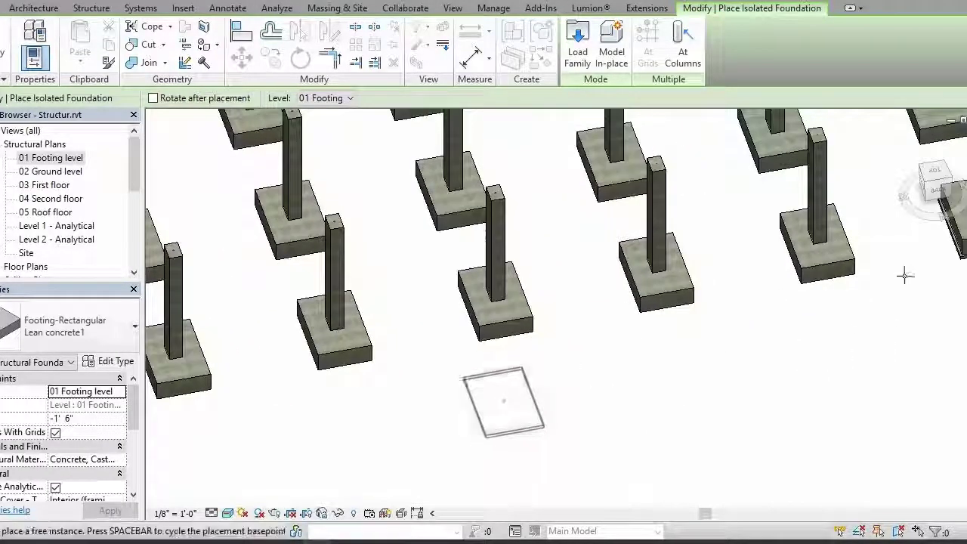
middle_click_drag(904, 274, 501, 332)
scroll(501, 332, "up", 5)
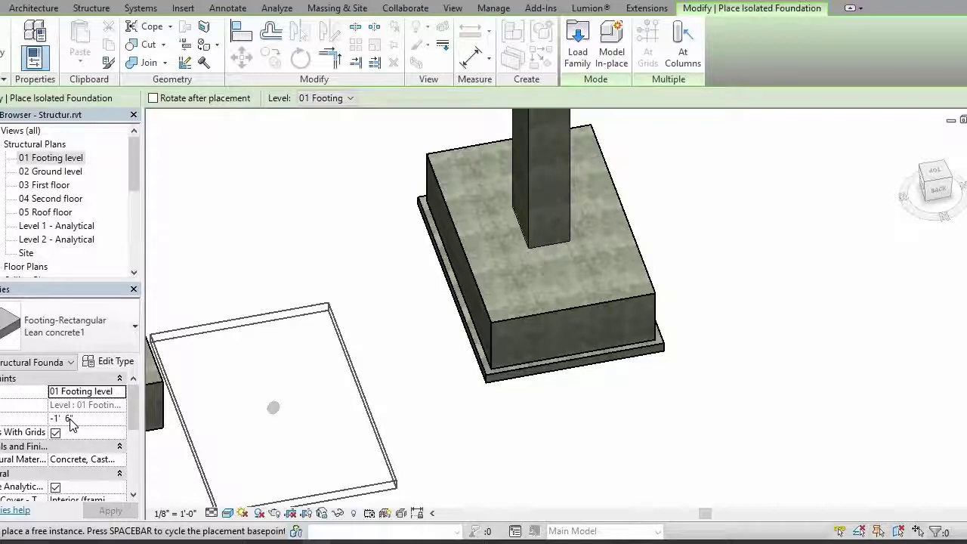
scroll(72, 425, "down", 3)
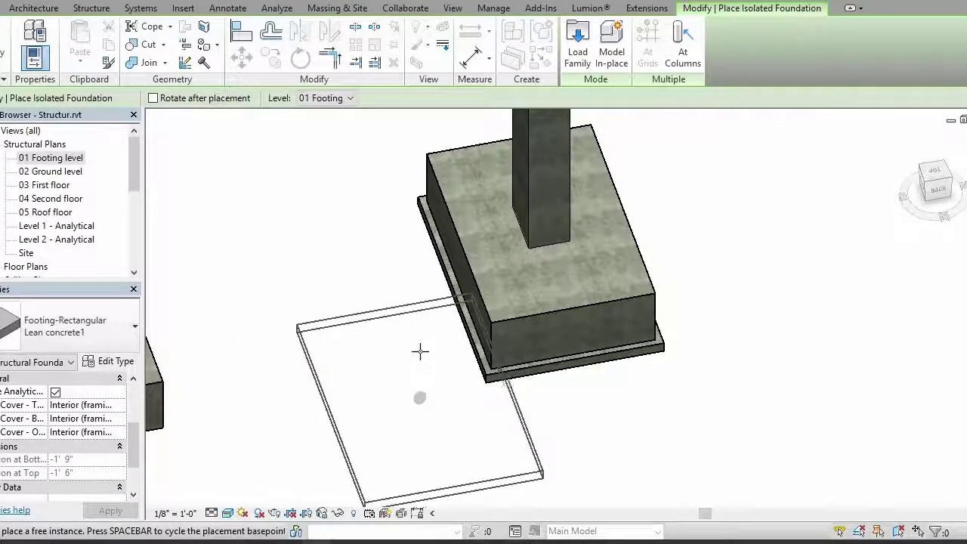
scroll(418, 352, "down", 3)
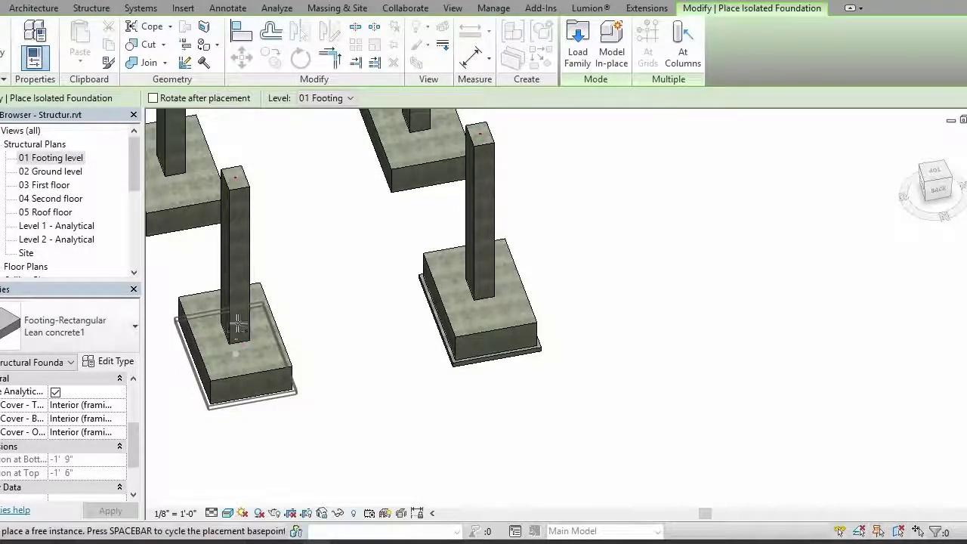
scroll(237, 324, "down", 2)
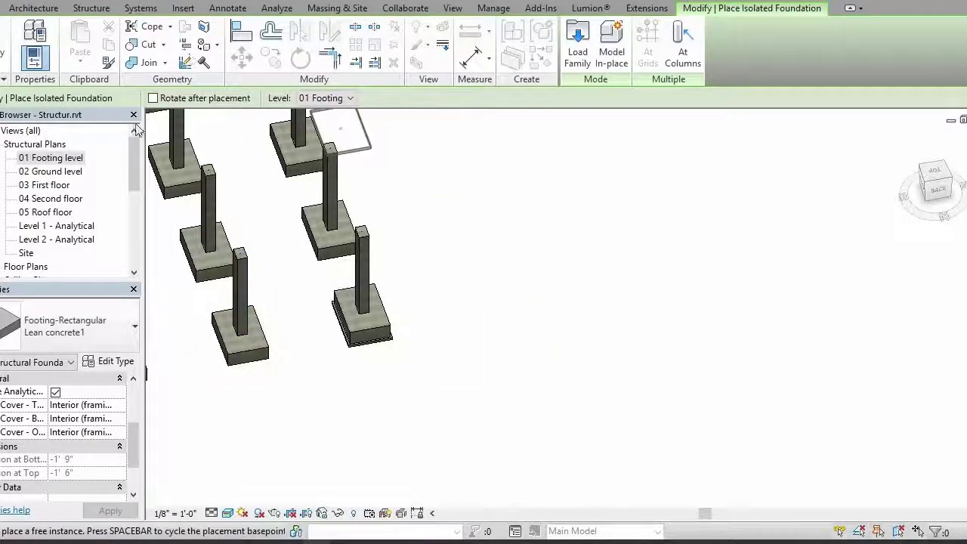
Step: On 01 Footing level, place Lean concrete1 pads under the grid 1 footings, then return to 3D
double_click(67, 160)
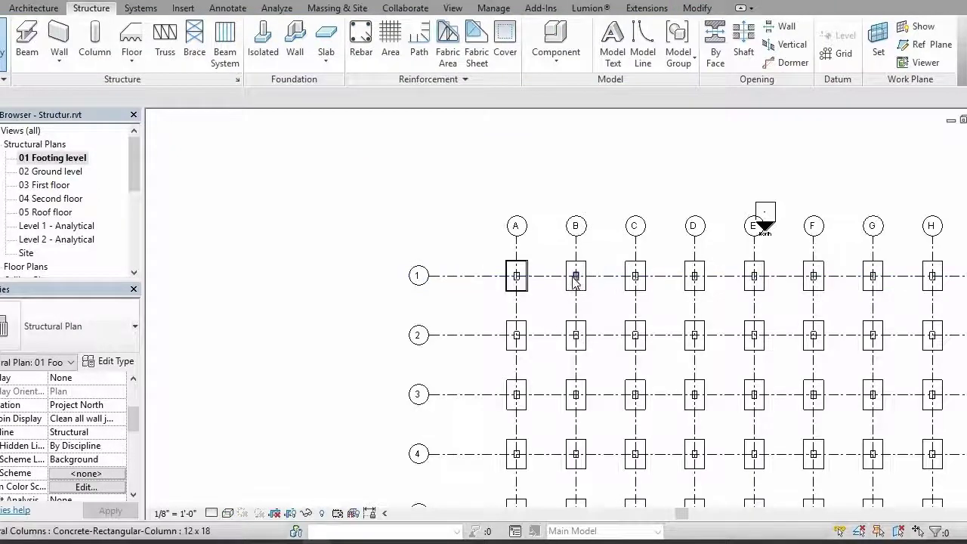
scroll(574, 281, "up", 4)
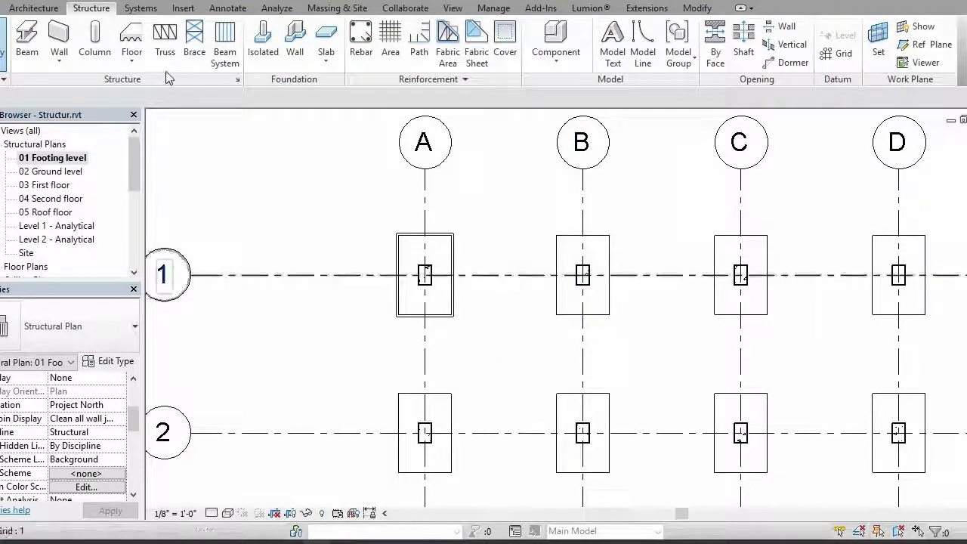
left_click(263, 39)
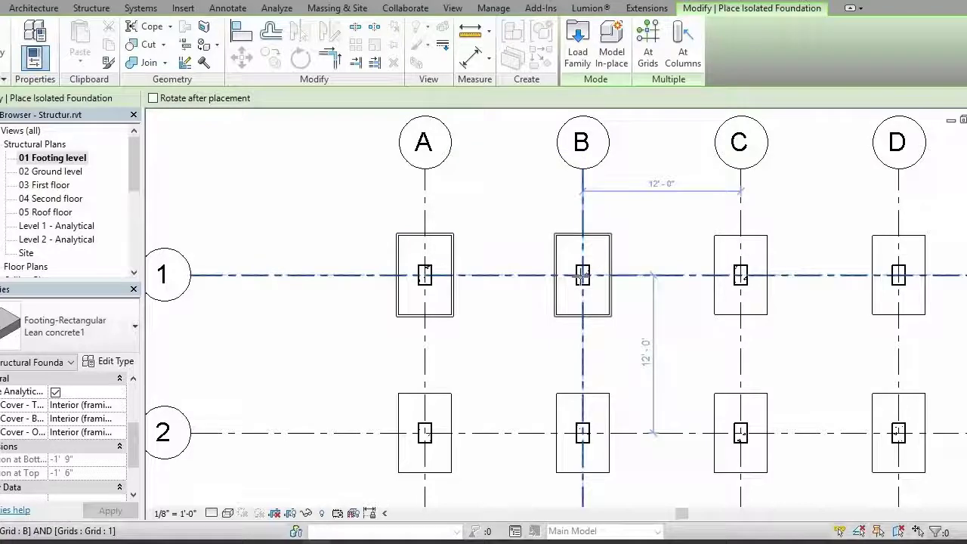
scroll(582, 274, "up", 2)
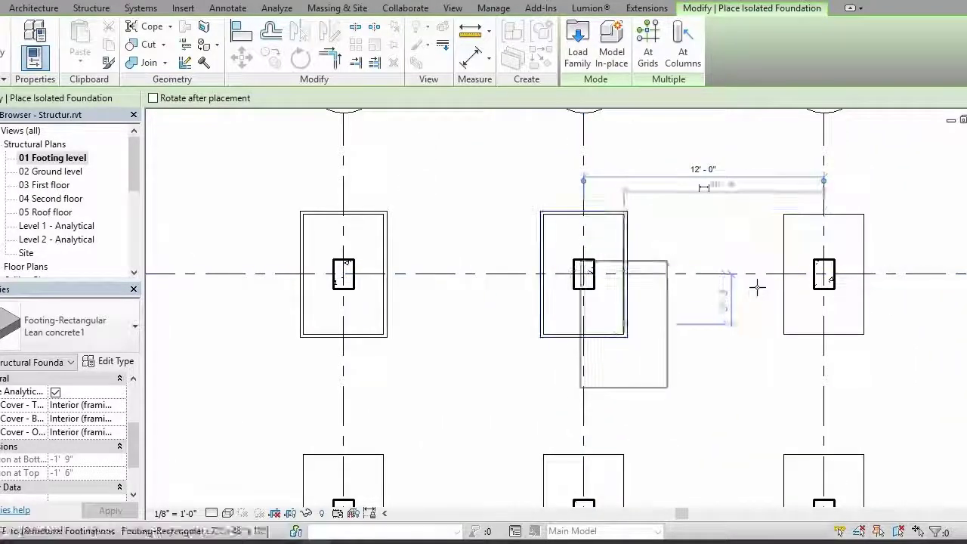
scroll(827, 295, "down", 3)
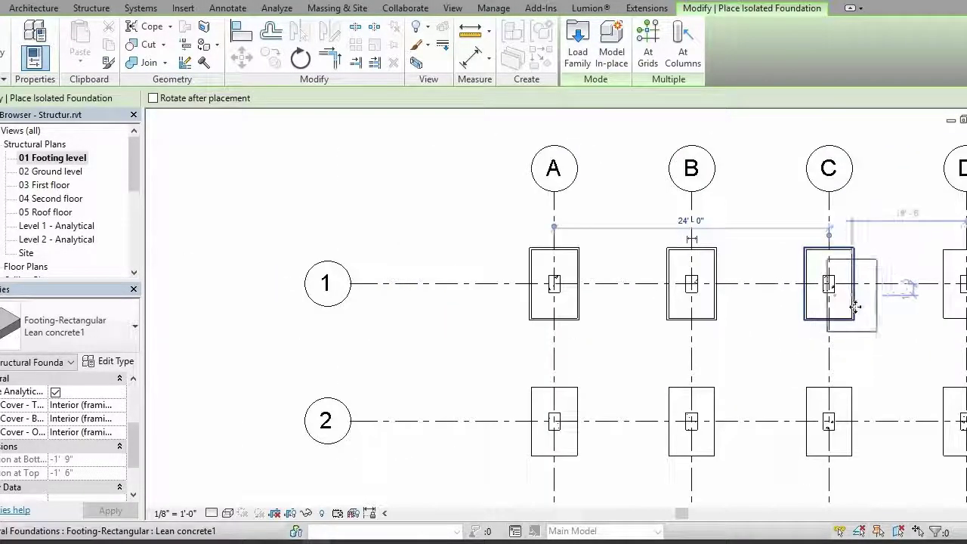
middle_click_drag(763, 306, 521, 334)
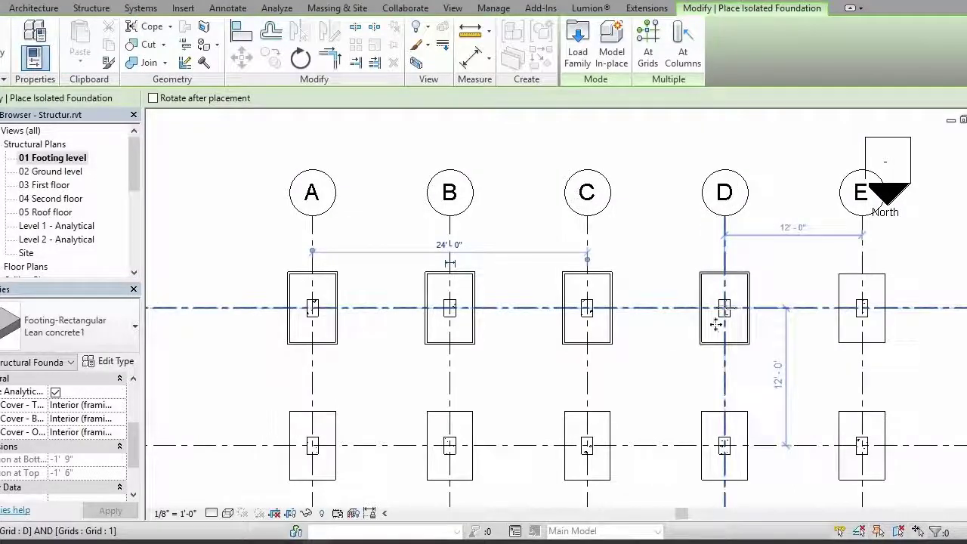
scroll(716, 323, "down", 3)
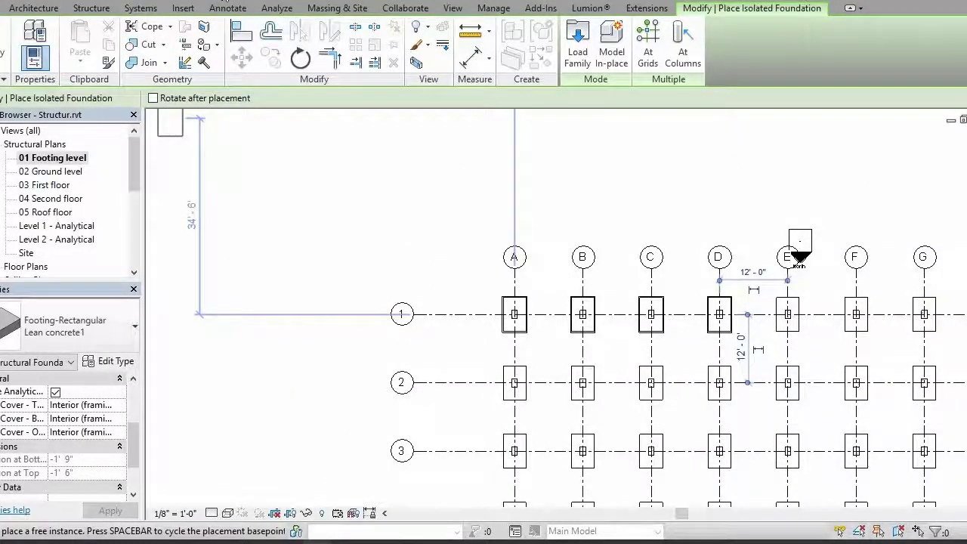
key("ctrl+Tab")
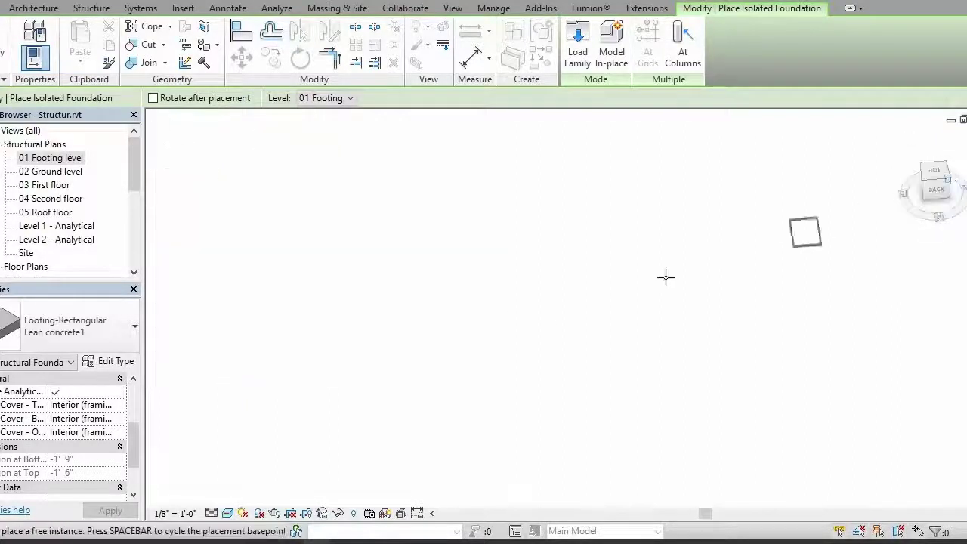
Step: Place another Lean concrete1 isolated foundation beneath a front-row column footing in the 3D view
key("z")
key("f")
scroll(521, 324, "up", 6)
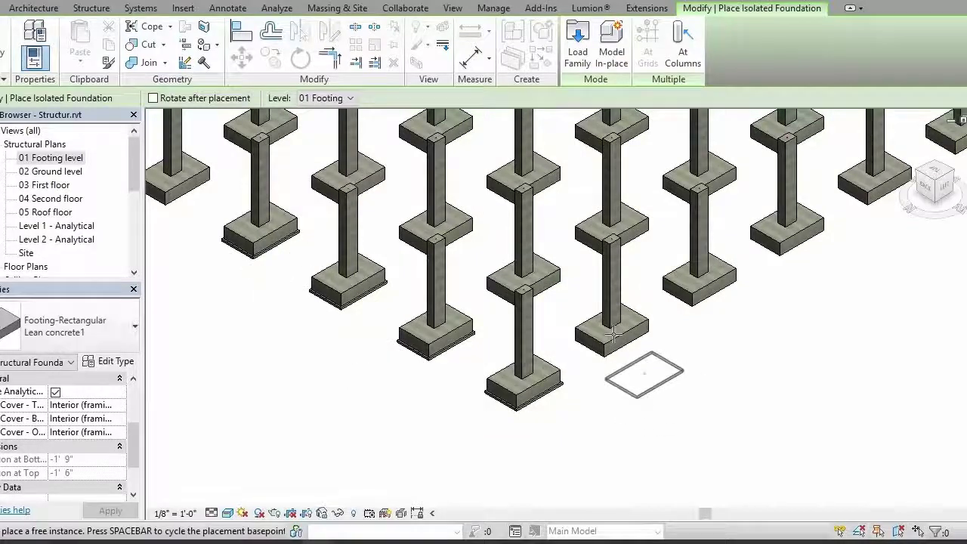
left_click(699, 279)
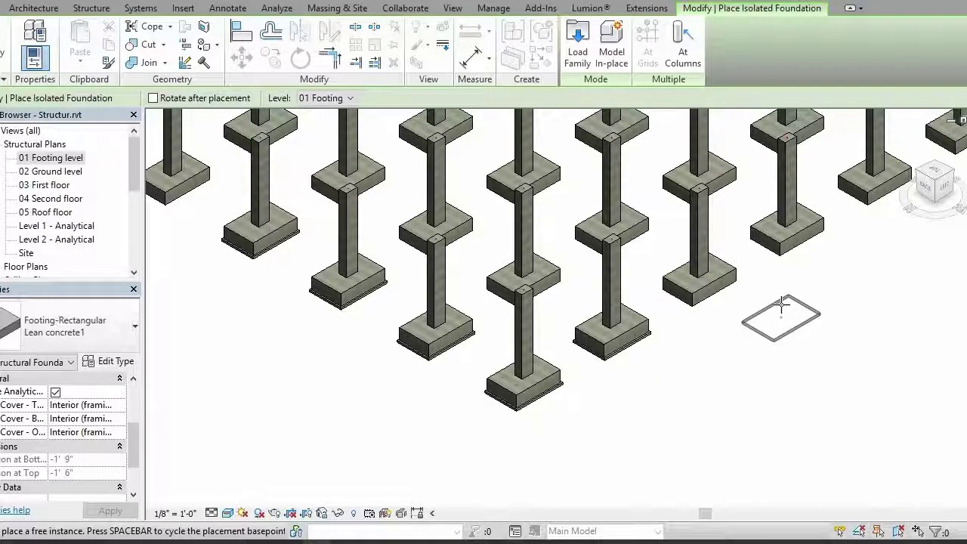
scroll(713, 335, "down", 5)
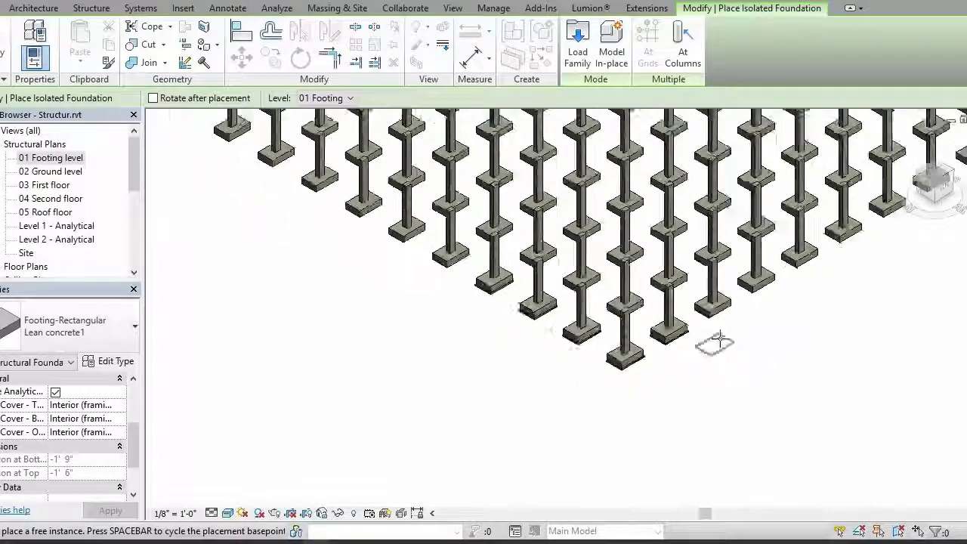